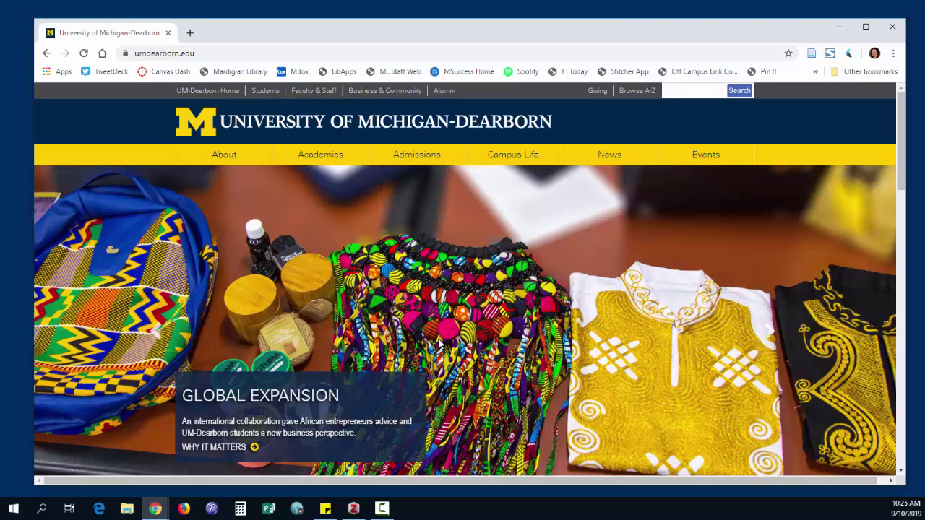
# Step: Open the Library website from the links in the footer of the UM-Dearborn home page
pyautogui.moveTo(329, 156)
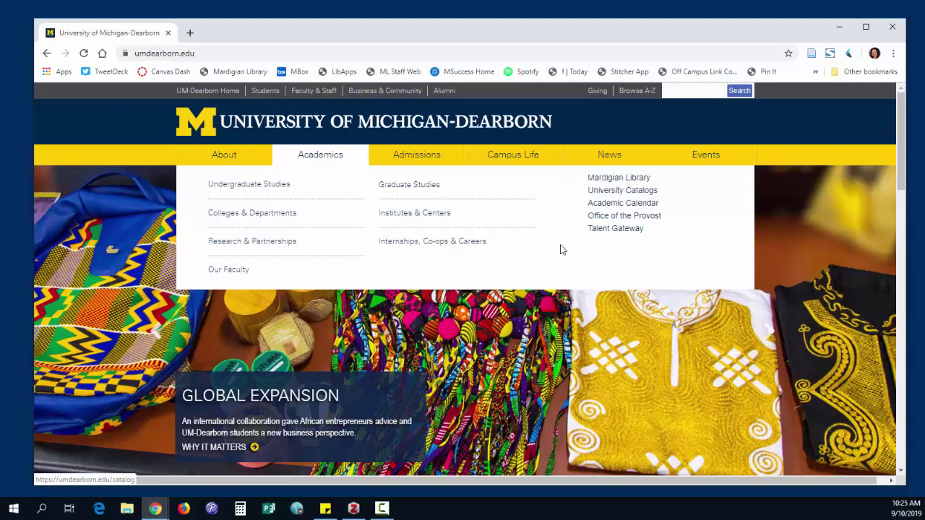
pyautogui.scroll(-3, 527, 354)
pyautogui.scroll(-15, 528, 354)
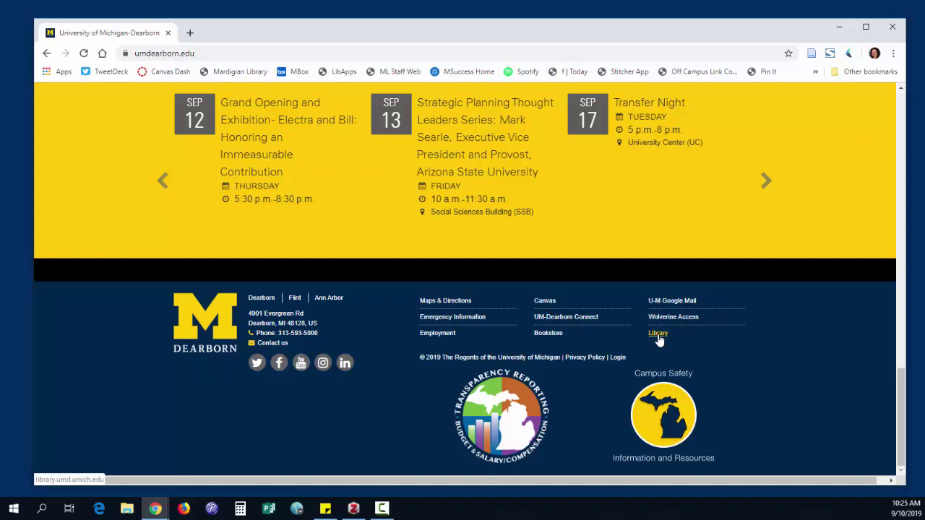
pyautogui.click(658, 334)
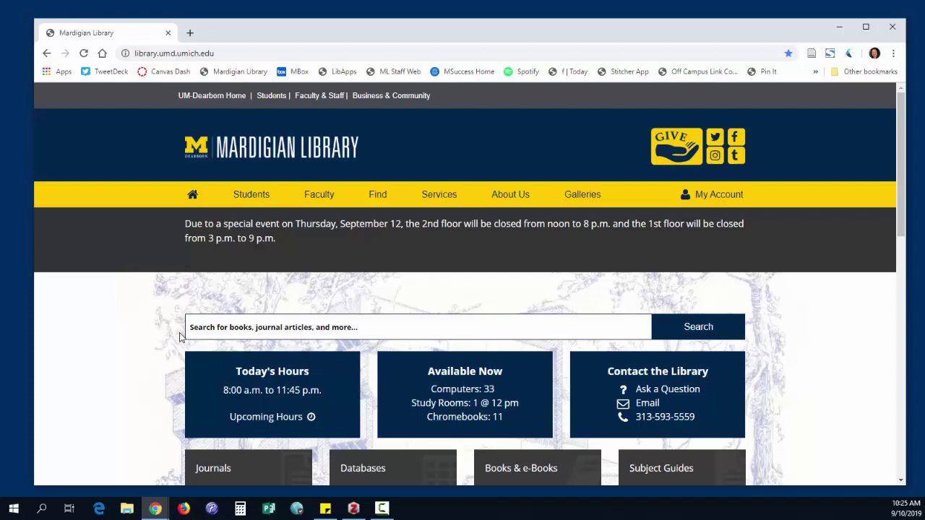
pyautogui.scroll(-1, 162, 359)
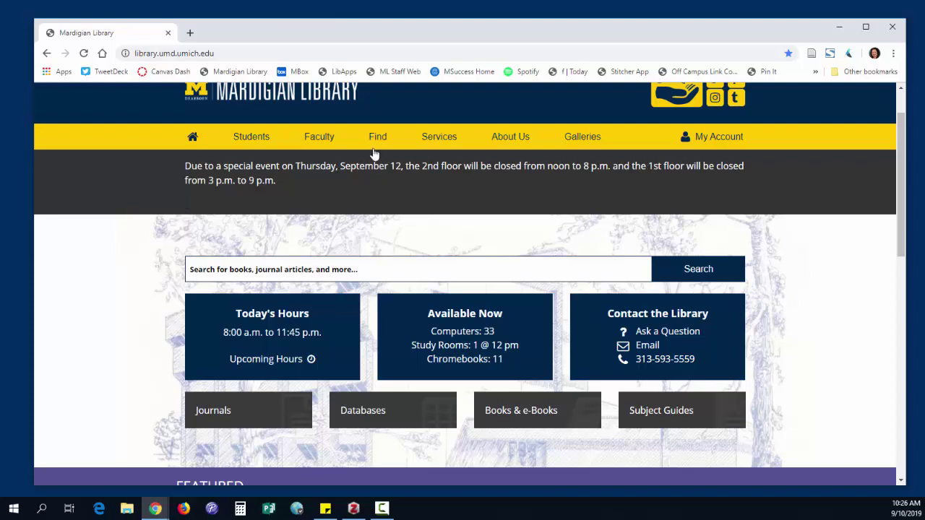
pyautogui.moveTo(381, 145)
pyautogui.click(370, 272)
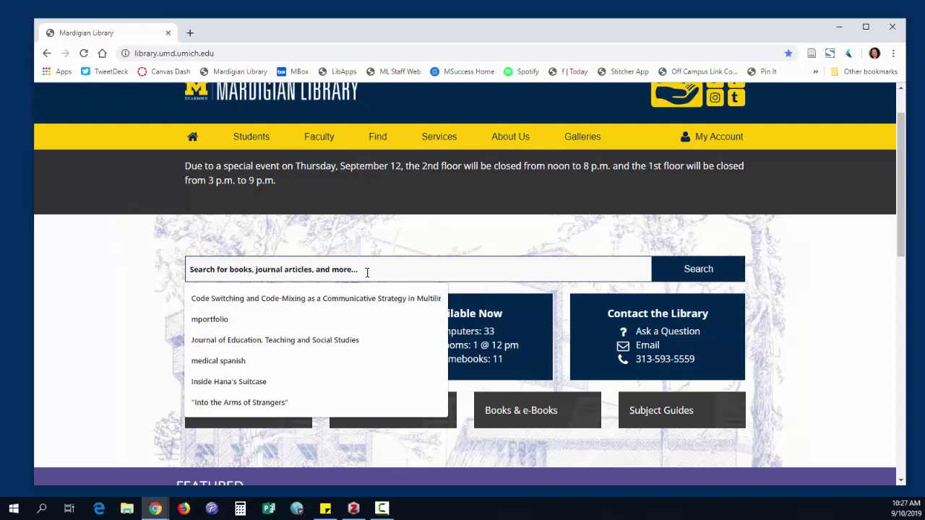
pyautogui.write('pove')
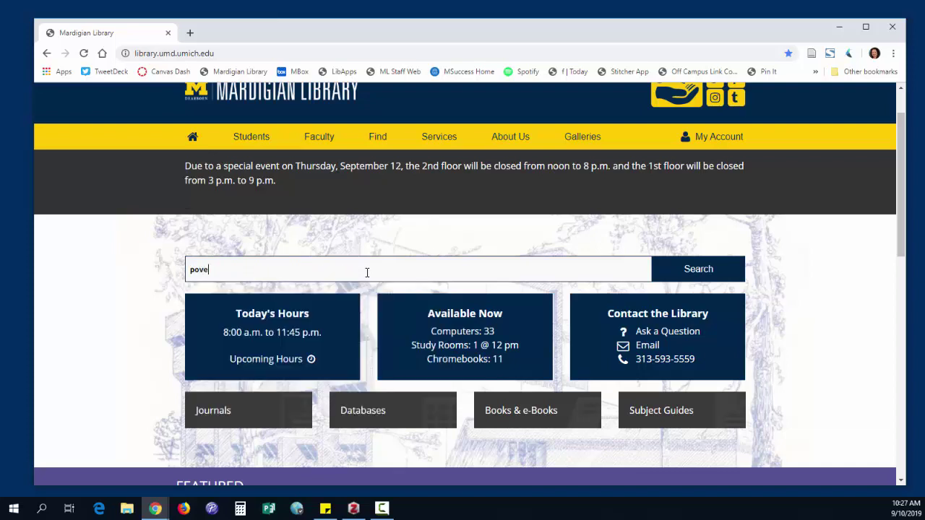
pyautogui.write('rty access health care"')
pyautogui.tripleClick(248, 272)
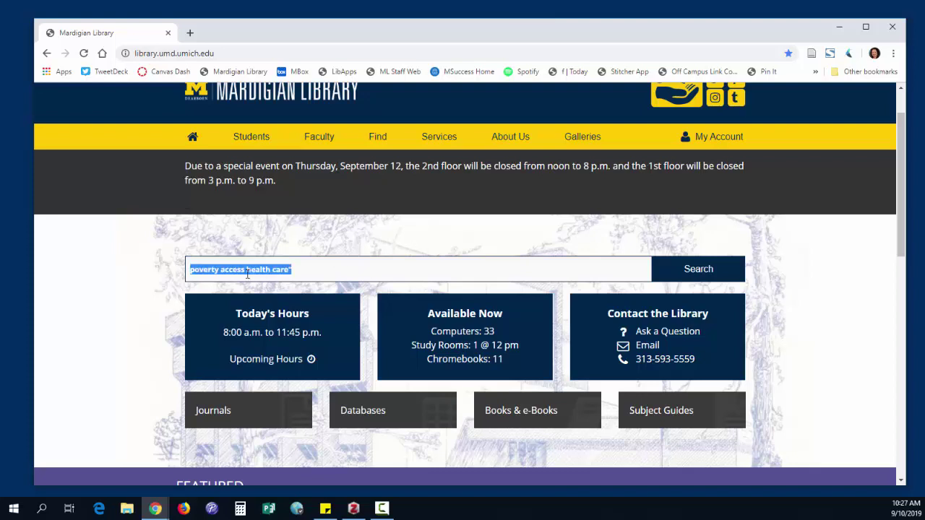
pyautogui.click(273, 268)
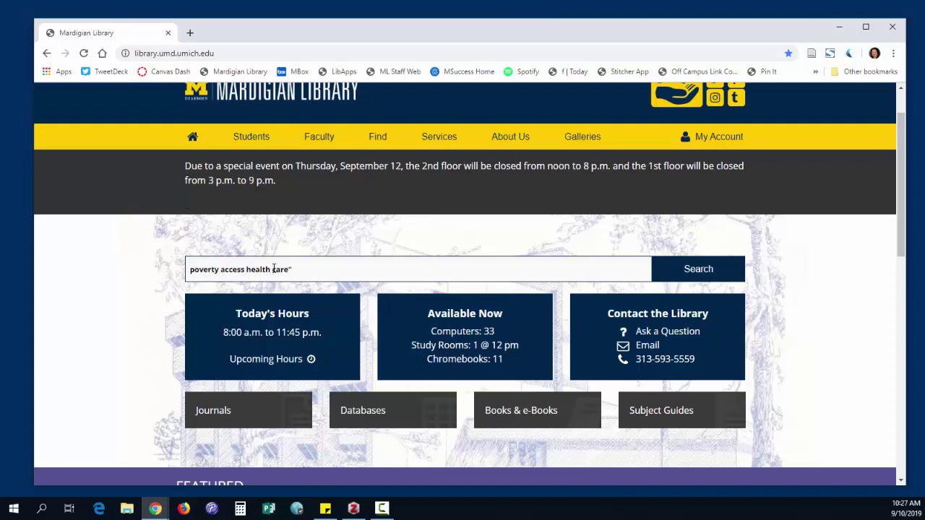
pyautogui.press('BackSpace')
pyautogui.hotkey('ctrl', 'a')
pyautogui.press('BackSpace')
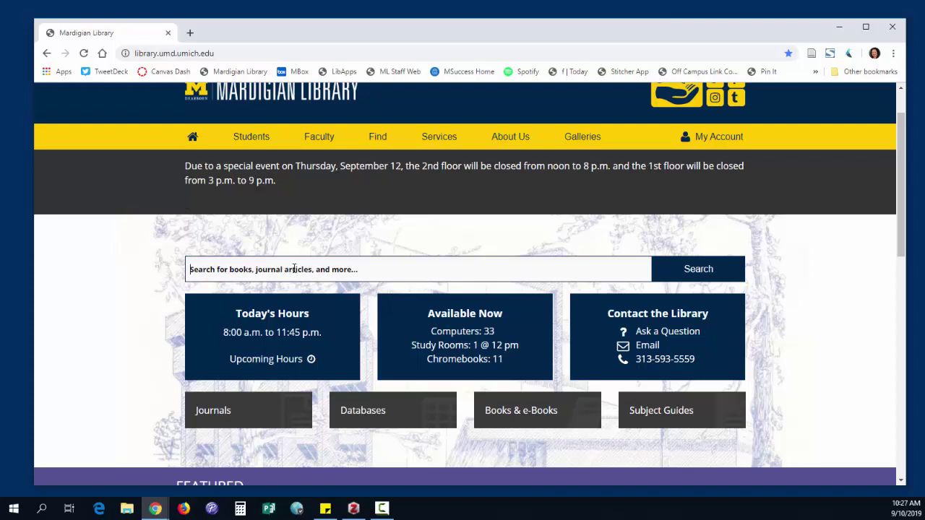
# Step: Search the library for "poverty access healthcare"
pyautogui.write('poverty acc')
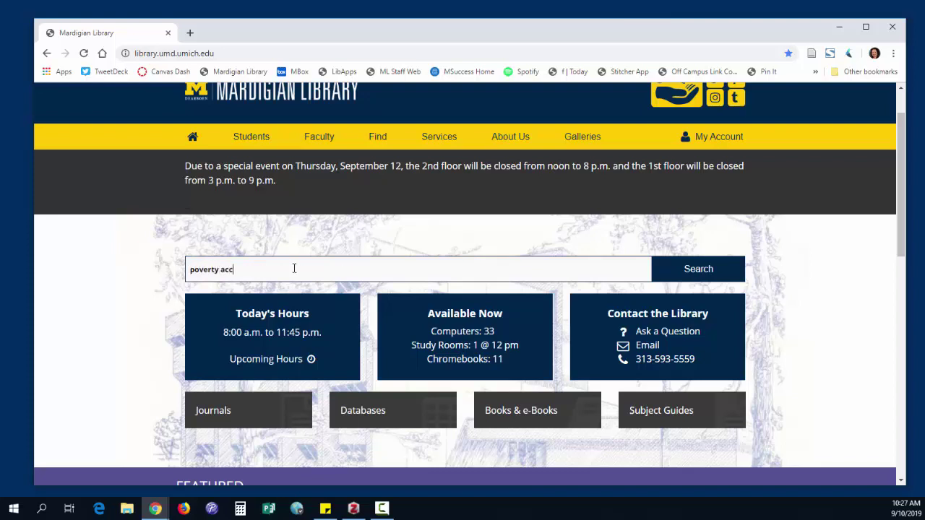
pyautogui.write('ess healthcare')
pyautogui.click(699, 271)
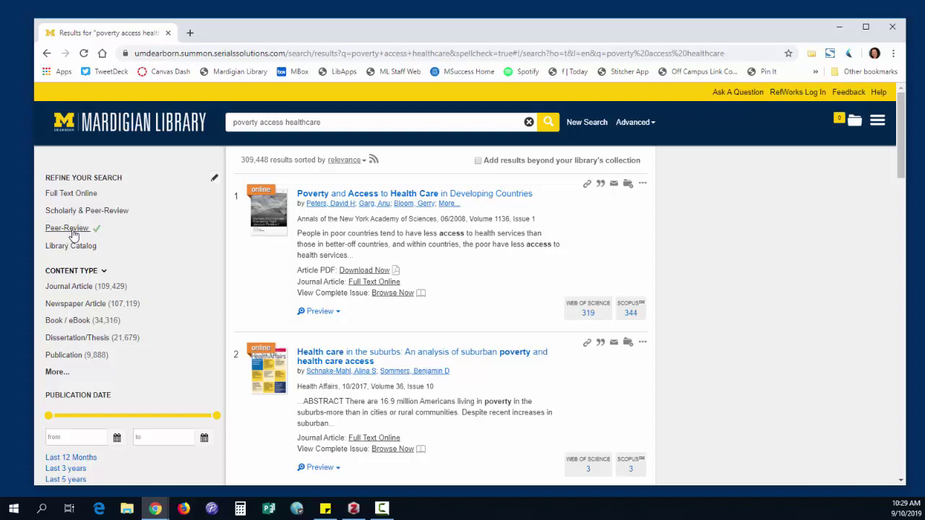
# Step: Limit the results to Scholarly & Peer-Review journal articles published from 1/1/2005 to 12/31/2019
pyautogui.click(131, 214)
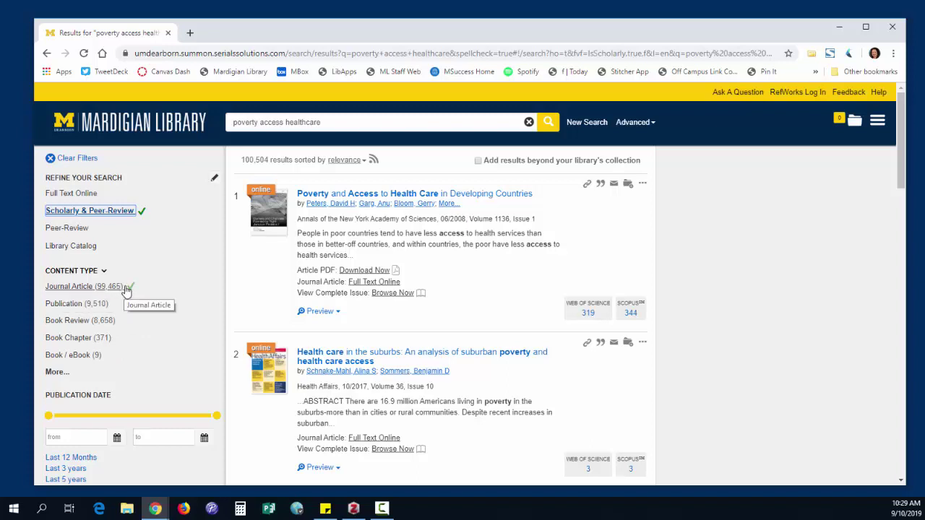
pyautogui.click(131, 289)
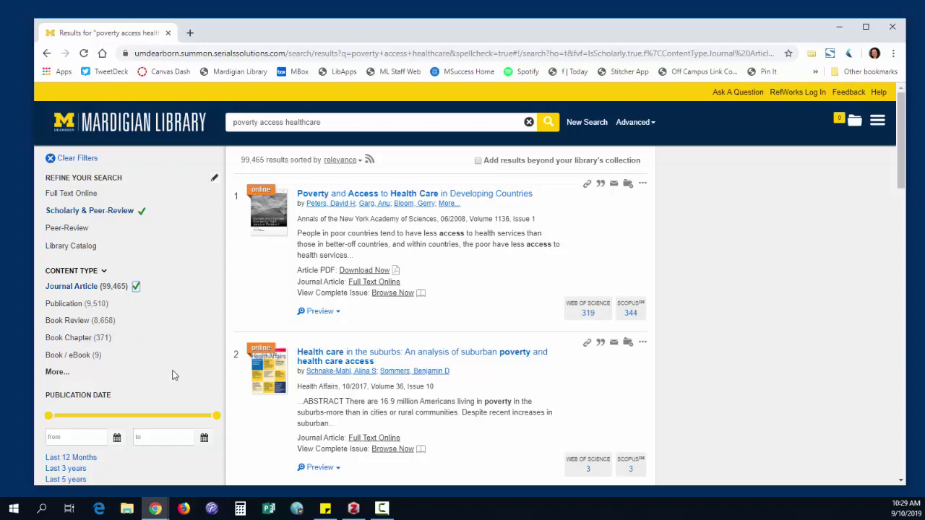
pyautogui.scroll(-2, 159, 363)
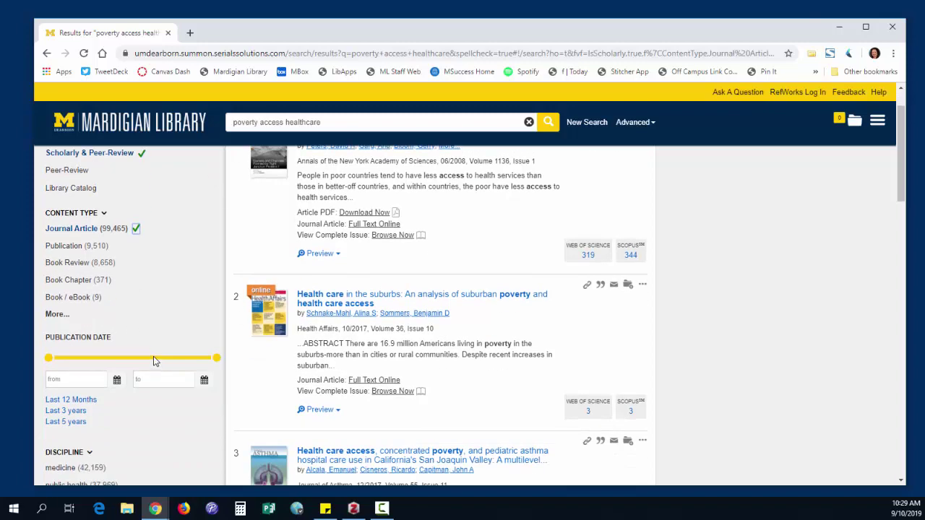
pyautogui.scroll(-1, 151, 362)
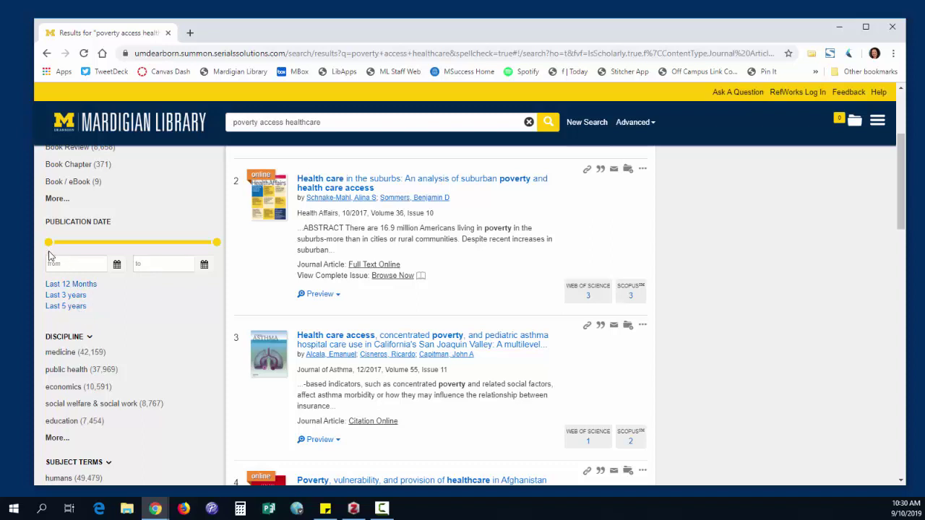
pyautogui.moveTo(47, 243); pyautogui.dragTo(193, 243)
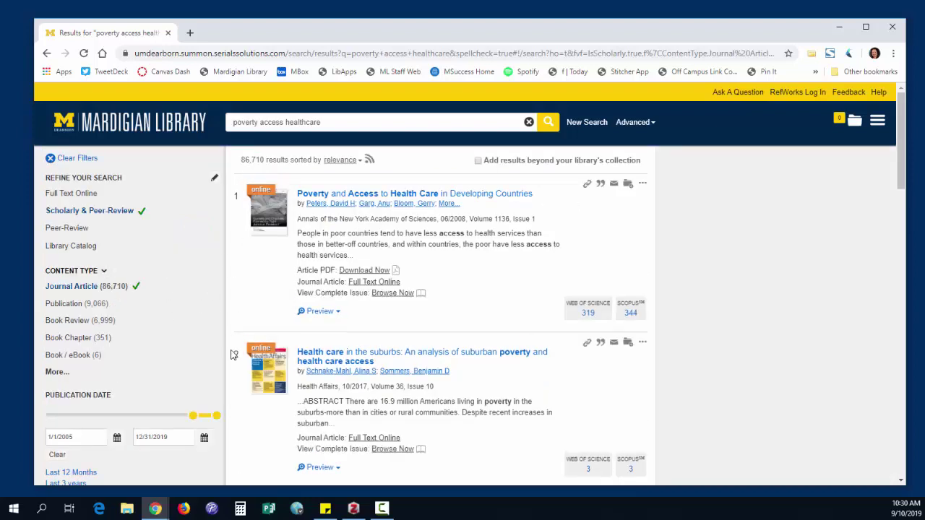
# Step: Open the full list of disciplines and include public health and social welfare & social work
pyautogui.scroll(-3, 225, 359)
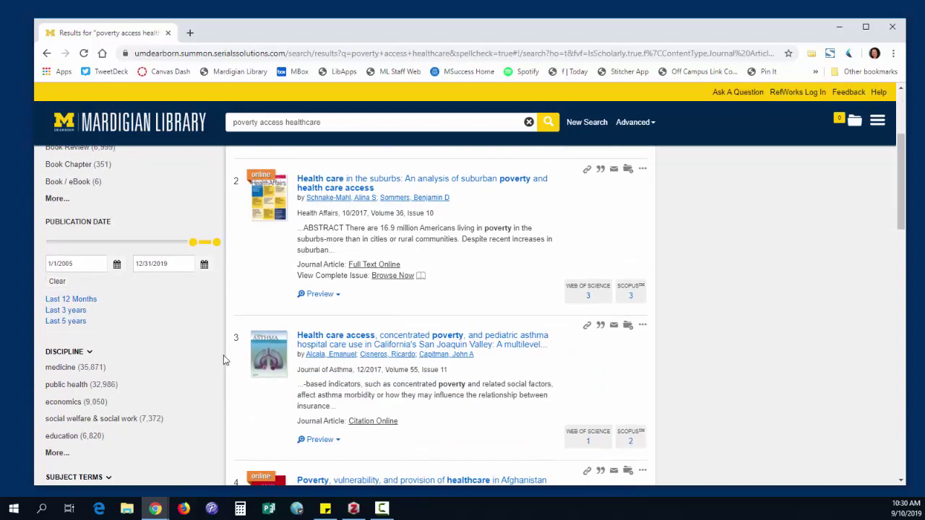
pyautogui.scroll(-1, 223, 355)
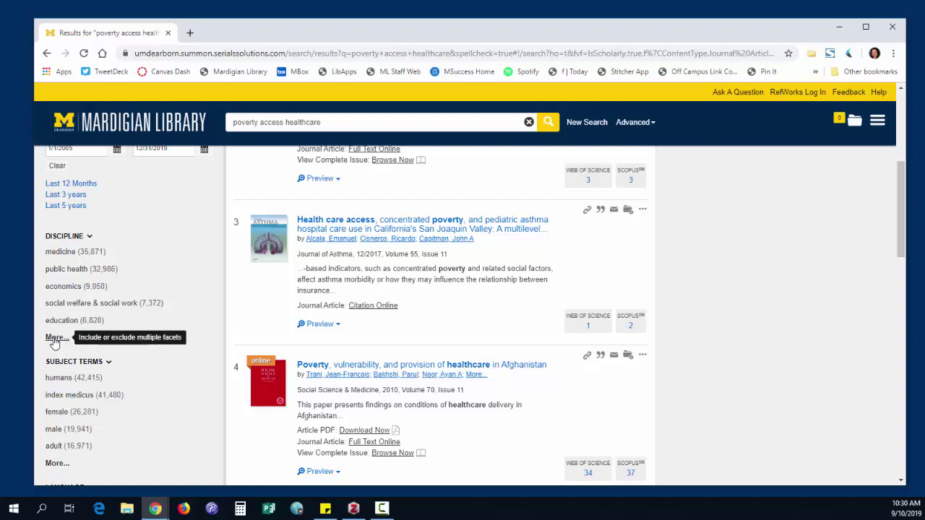
pyautogui.click(56, 340)
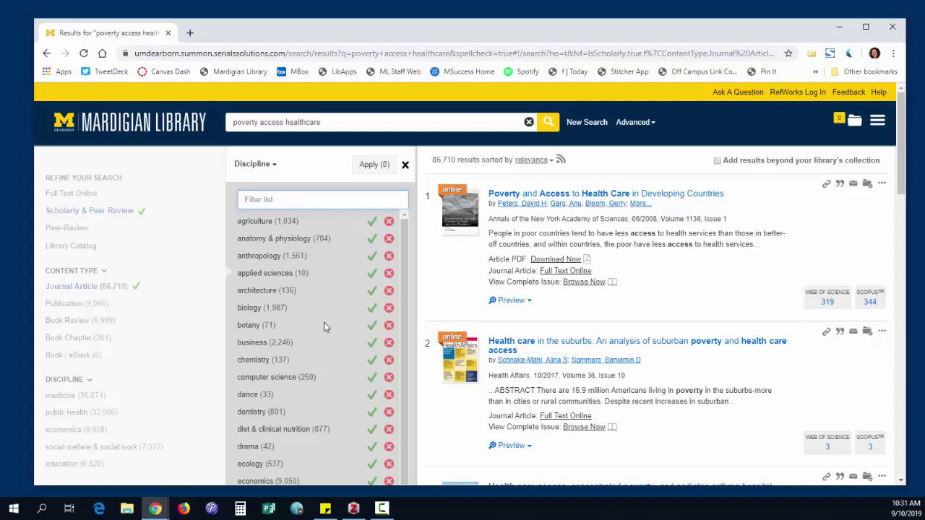
pyautogui.scroll(-2, 324, 322)
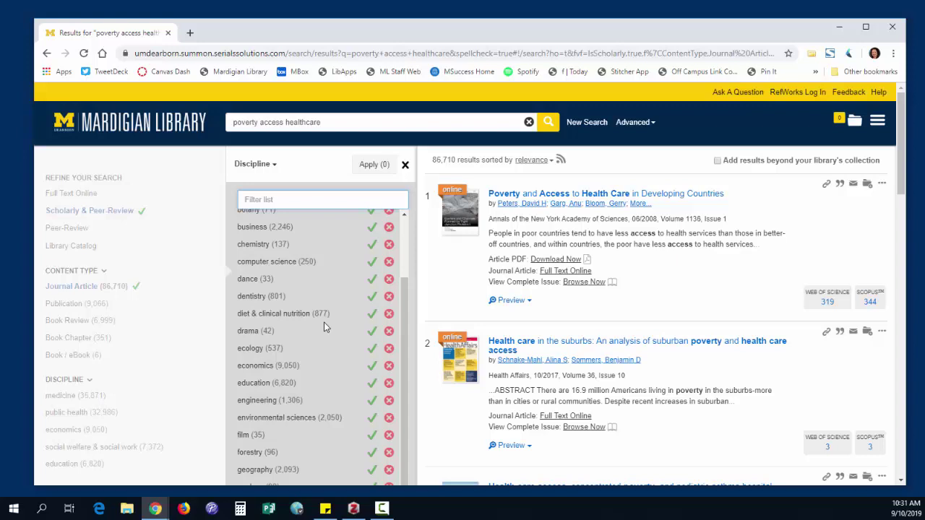
pyautogui.scroll(-1, 323, 328)
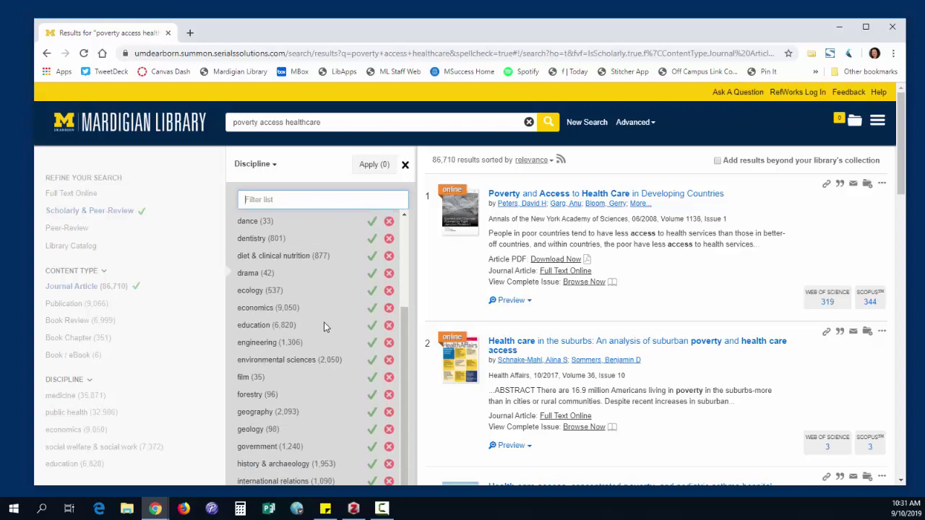
pyautogui.scroll(-3, 324, 325)
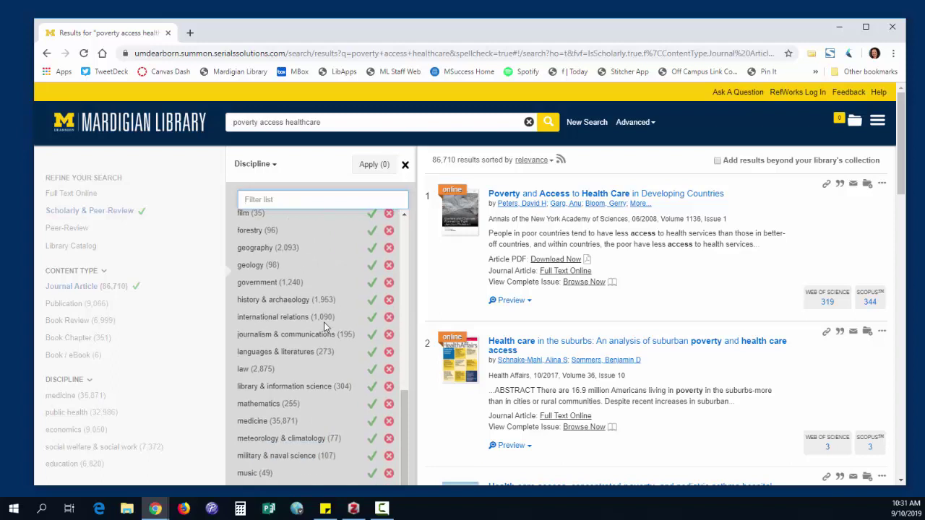
pyautogui.scroll(-2, 324, 322)
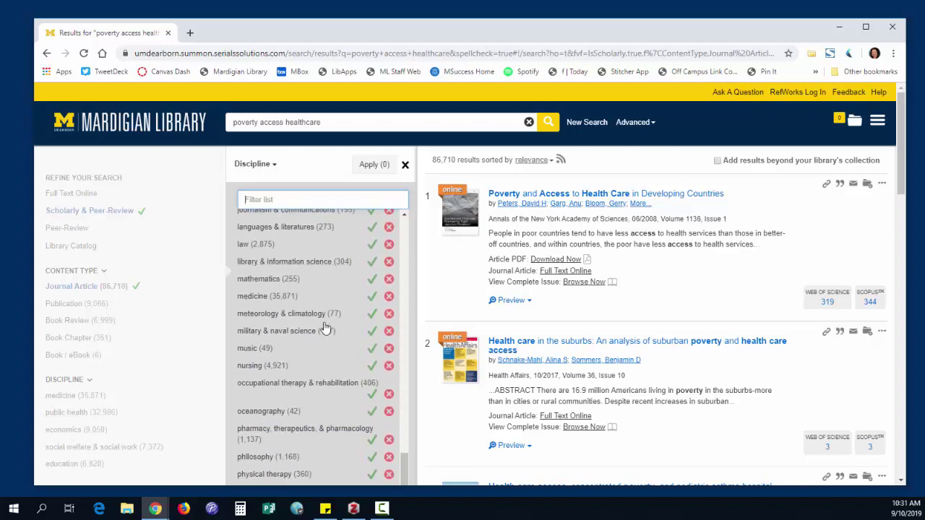
pyautogui.scroll(-3, 367, 330)
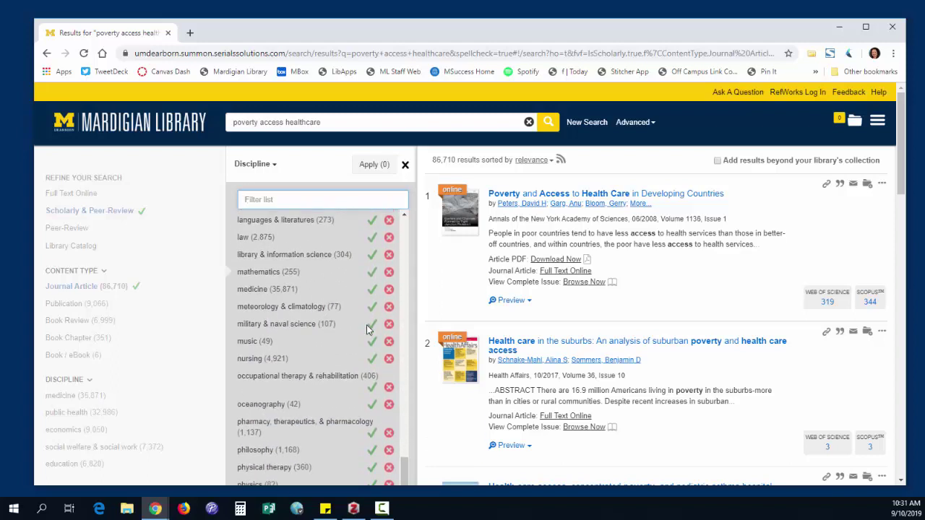
pyautogui.scroll(-2, 367, 329)
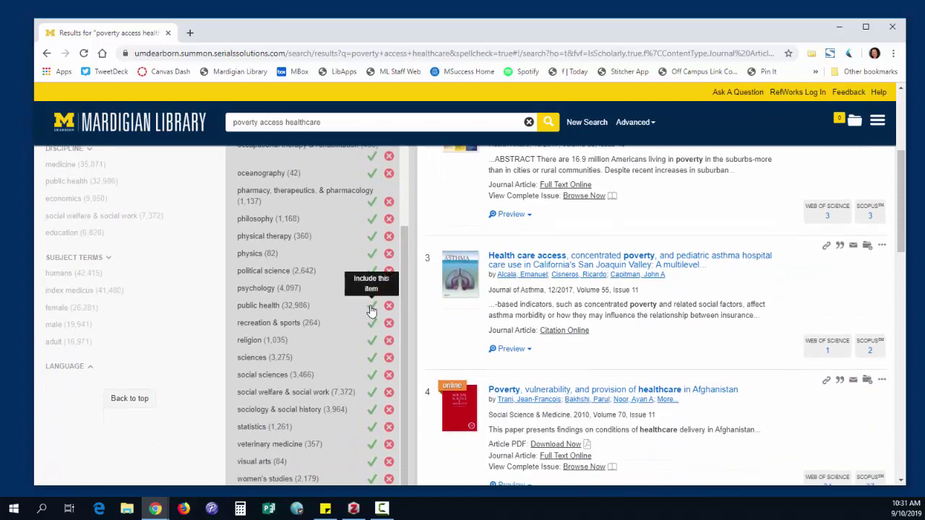
pyautogui.click(371, 308)
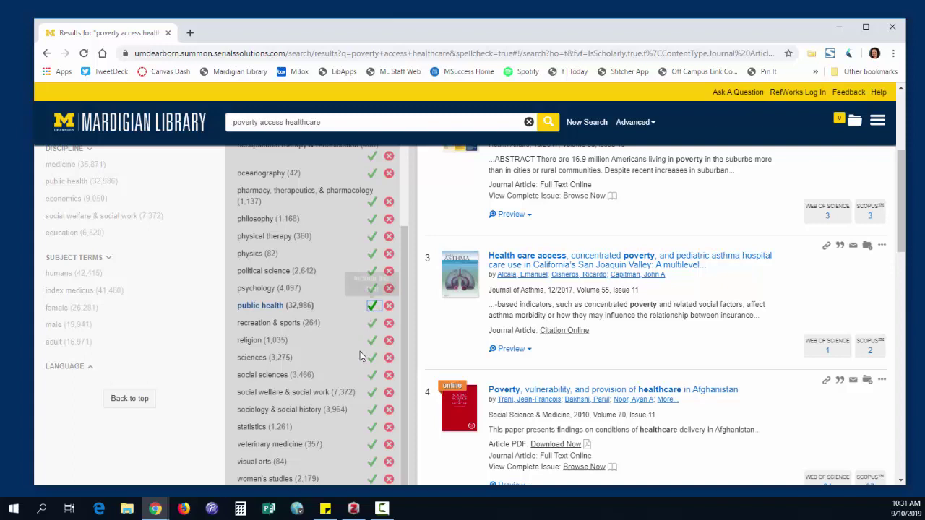
pyautogui.scroll(-1, 357, 379)
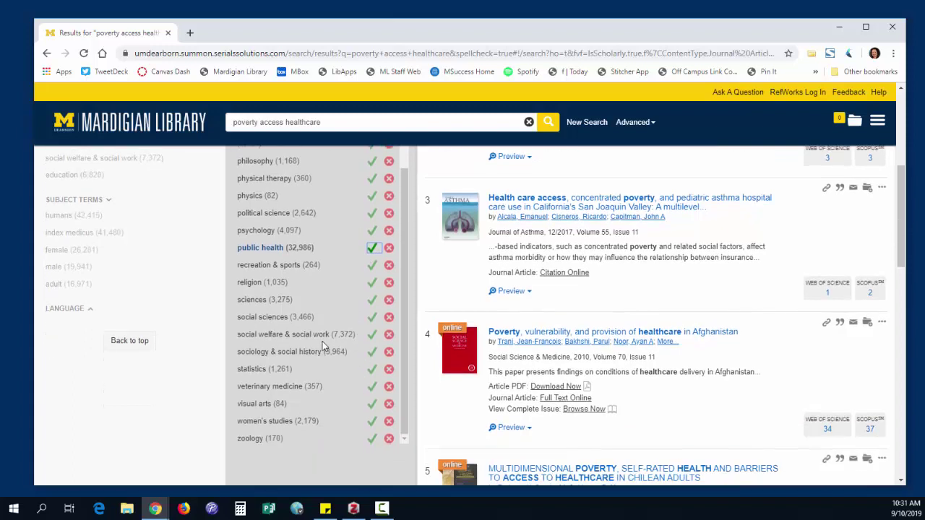
pyautogui.click(373, 336)
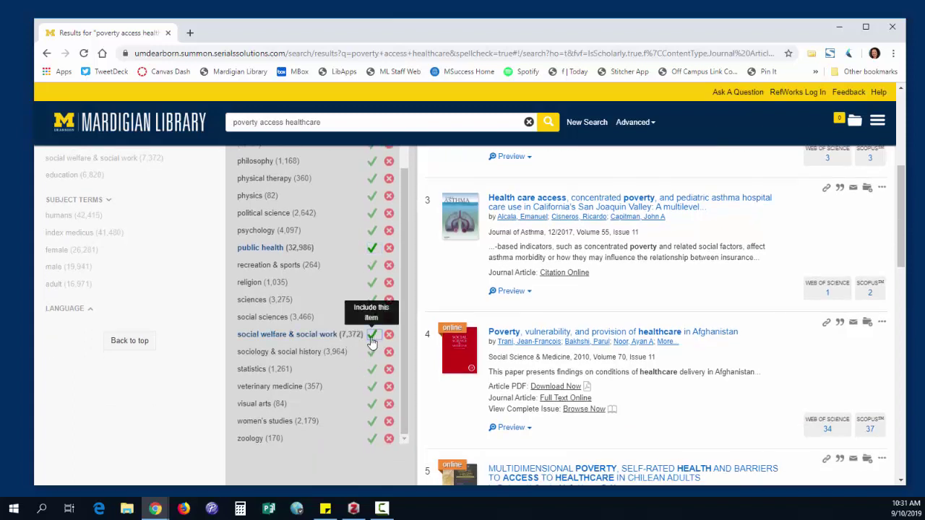
# Step: Include government among the selected disciplines
pyautogui.scroll(3, 327, 370)
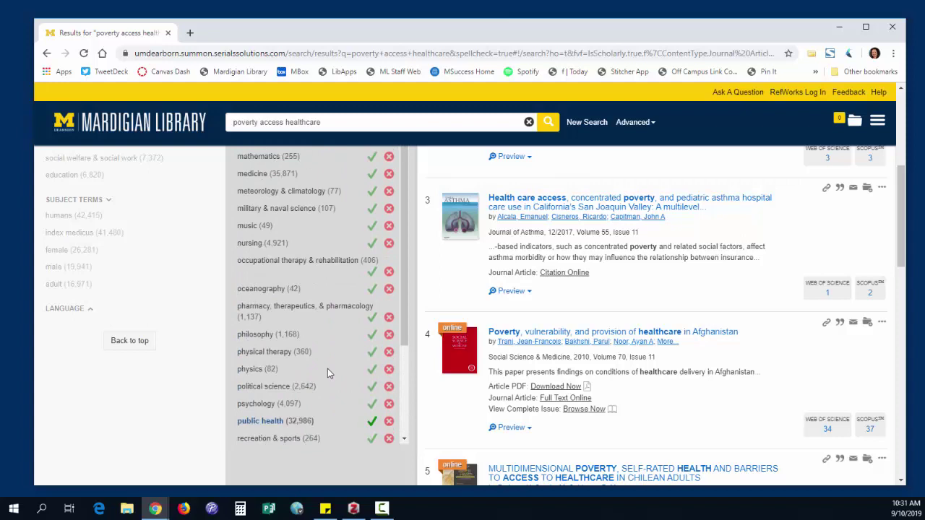
pyautogui.scroll(-1, 327, 369)
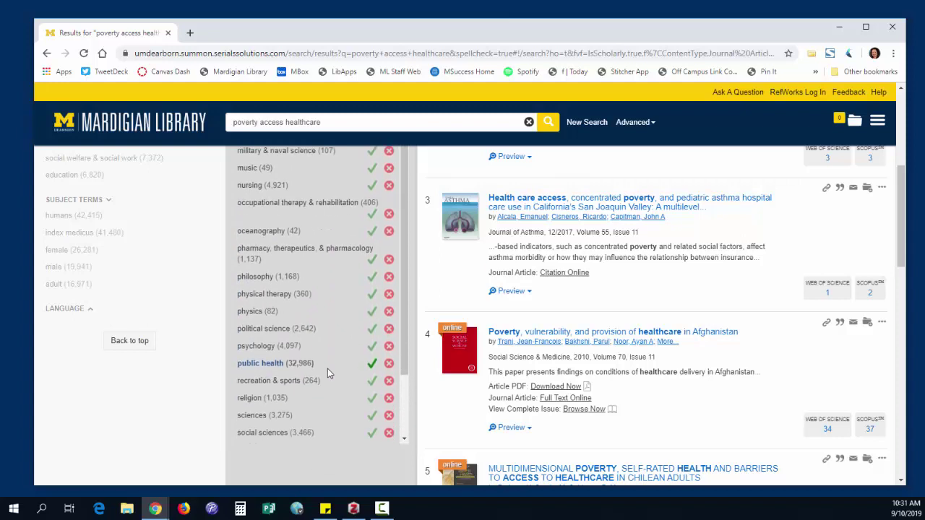
pyautogui.scroll(-2, 327, 368)
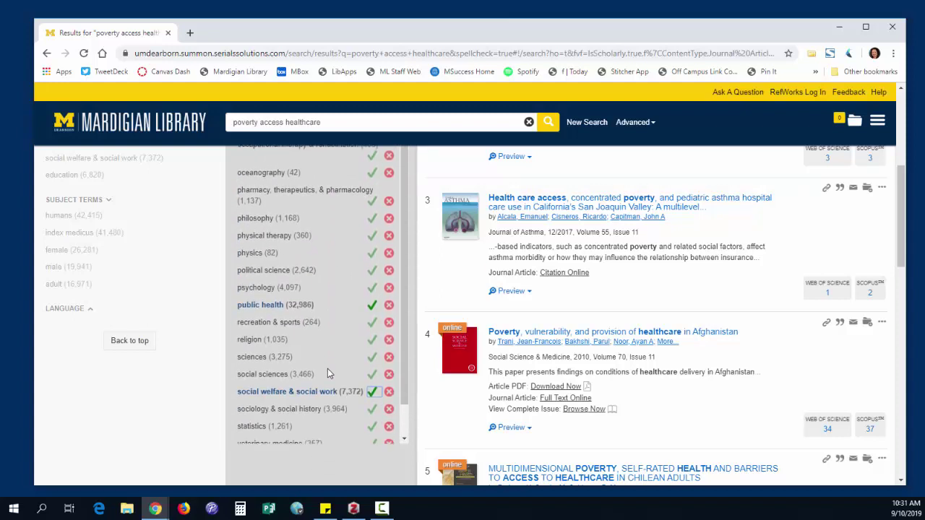
pyautogui.scroll(-1, 327, 368)
pyautogui.scroll(2, 327, 369)
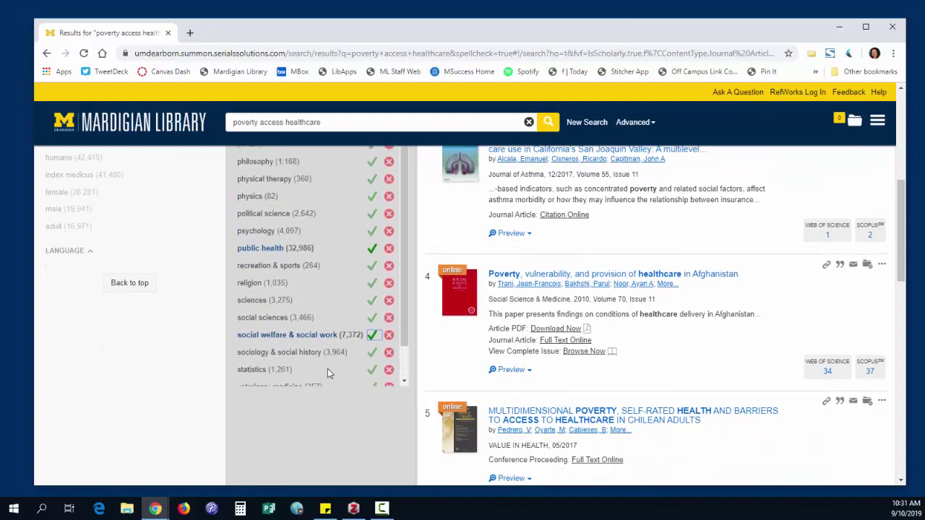
pyautogui.scroll(3, 327, 372)
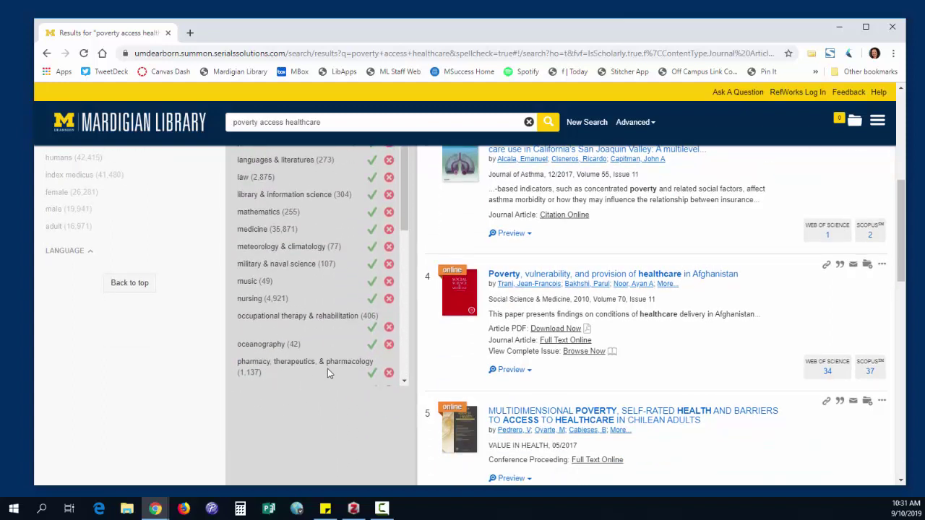
pyautogui.scroll(3, 328, 372)
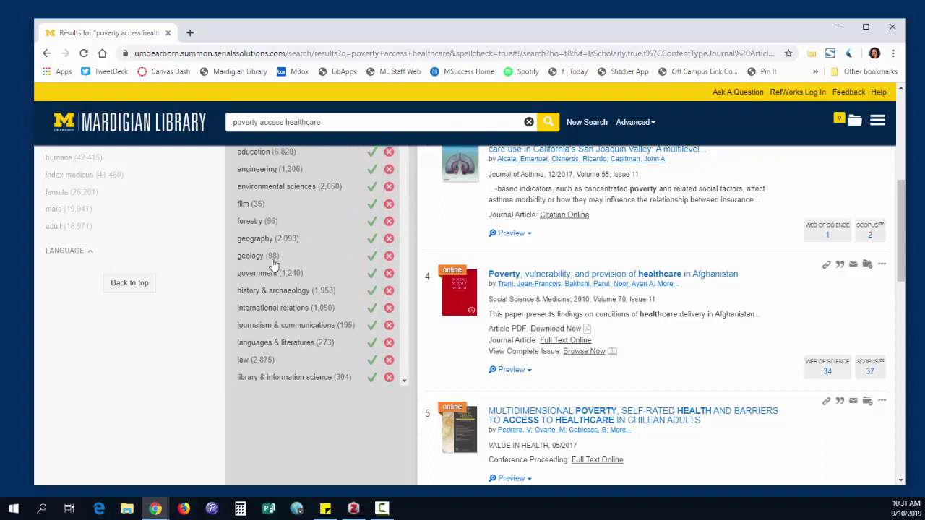
pyautogui.click(372, 272)
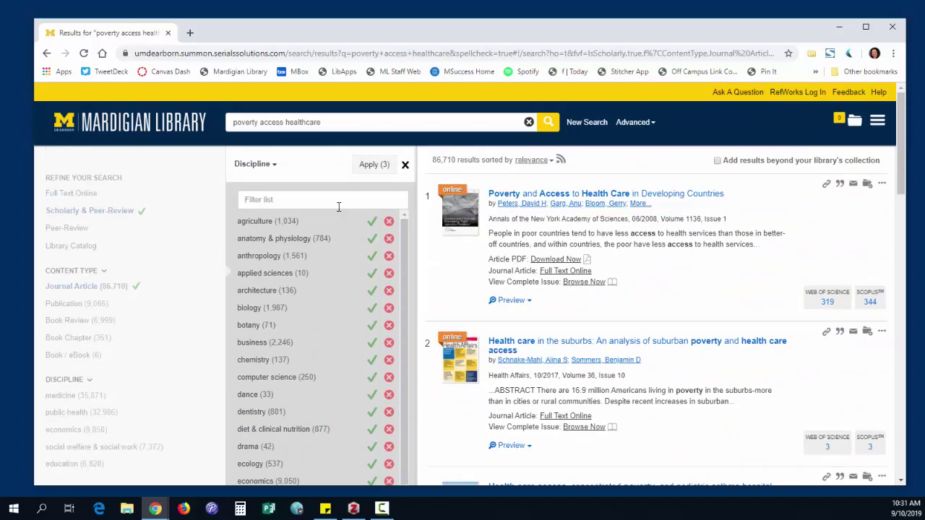
# Step: Apply the selected disciplines to the results and open the full list of subject terms
pyautogui.click(371, 167)
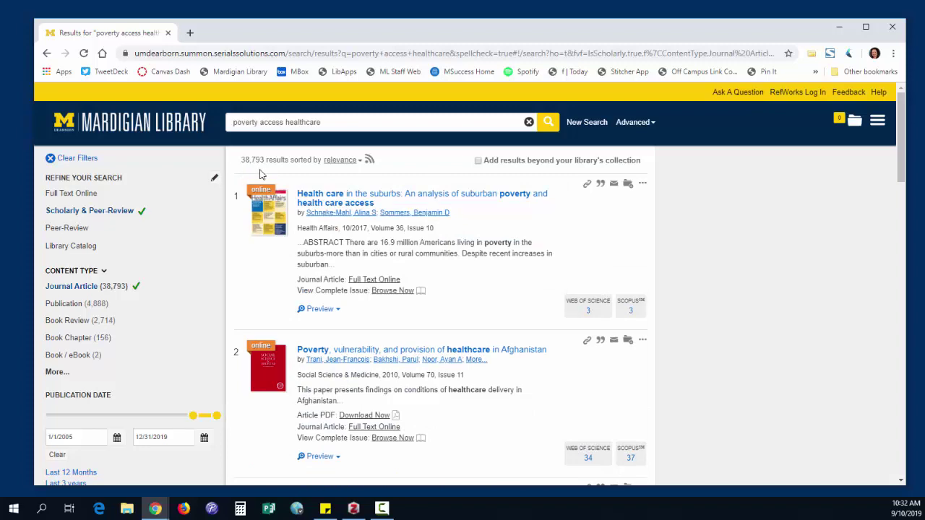
pyautogui.scroll(-6, 173, 344)
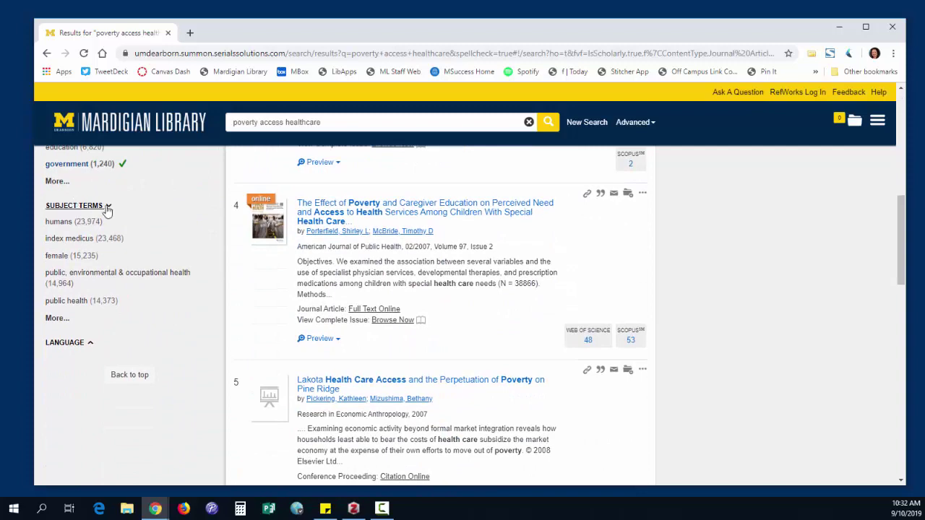
pyautogui.click(57, 319)
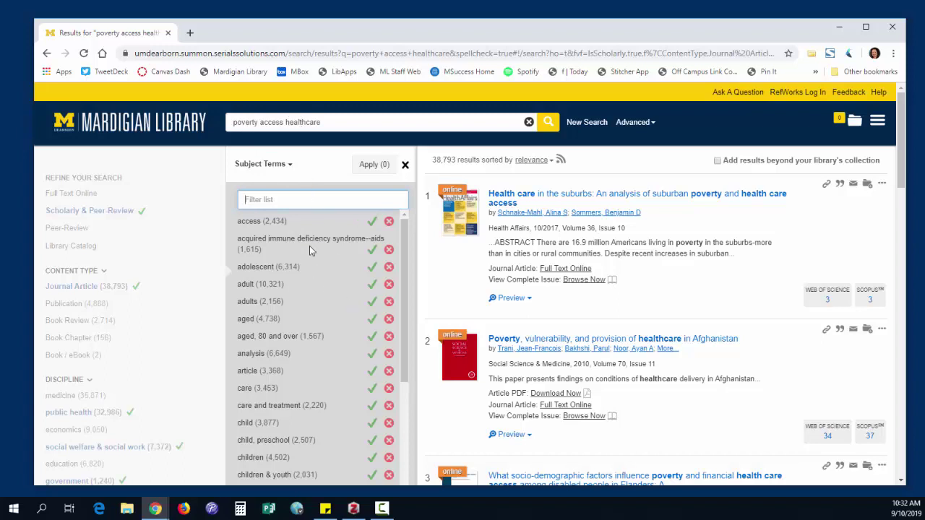
# Step: Include the subject terms disparities, health, health care access, health care policy and health disparities
pyautogui.scroll(-3, 347, 350)
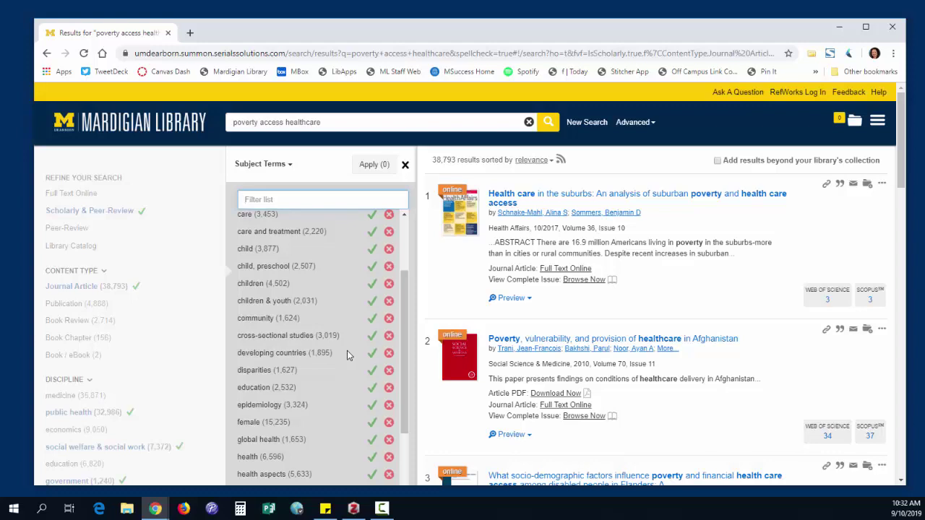
pyautogui.scroll(-2, 347, 351)
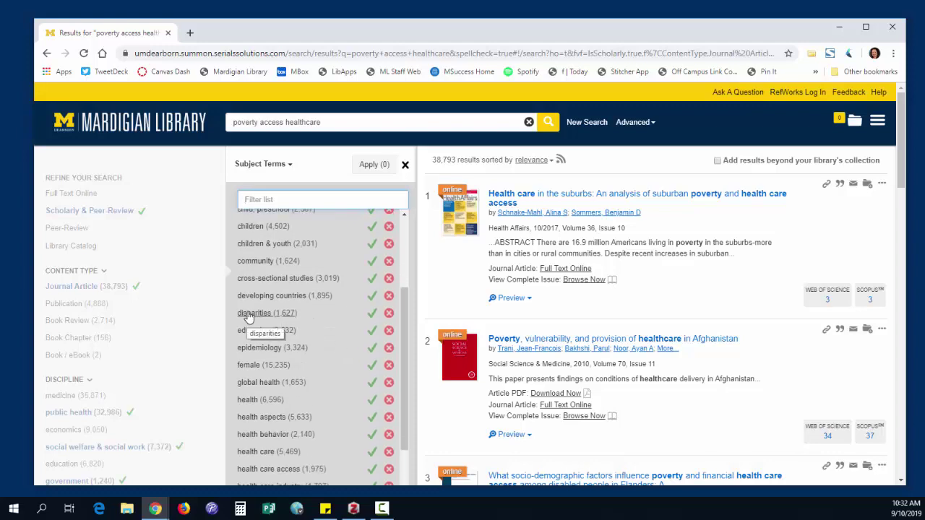
pyautogui.click(372, 316)
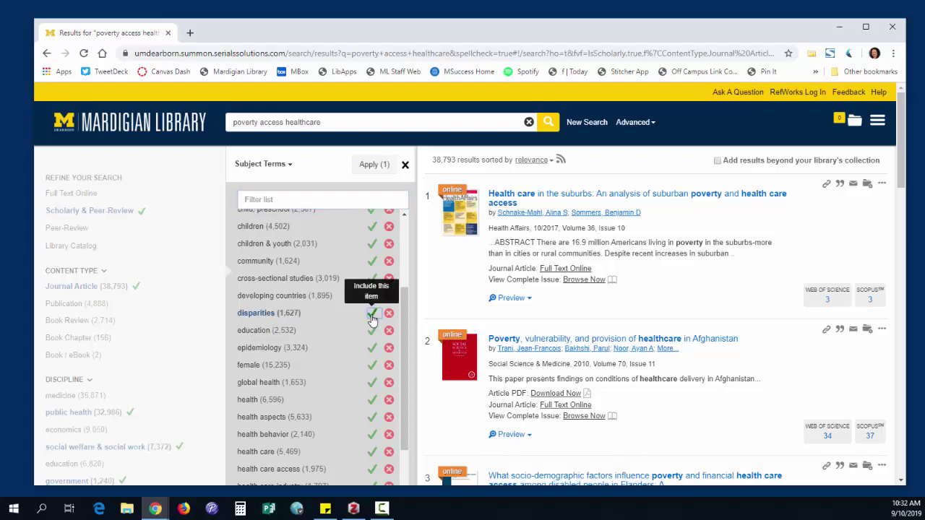
pyautogui.scroll(-2, 362, 323)
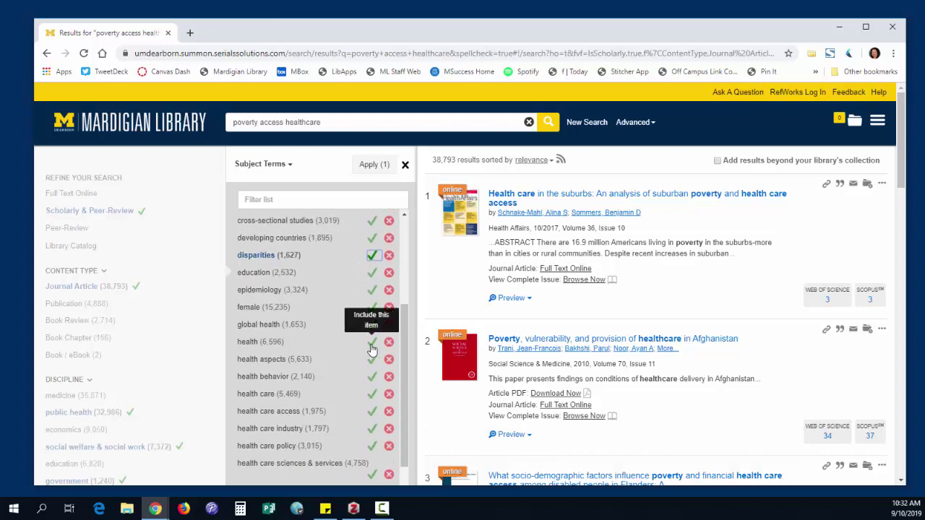
pyautogui.click(371, 347)
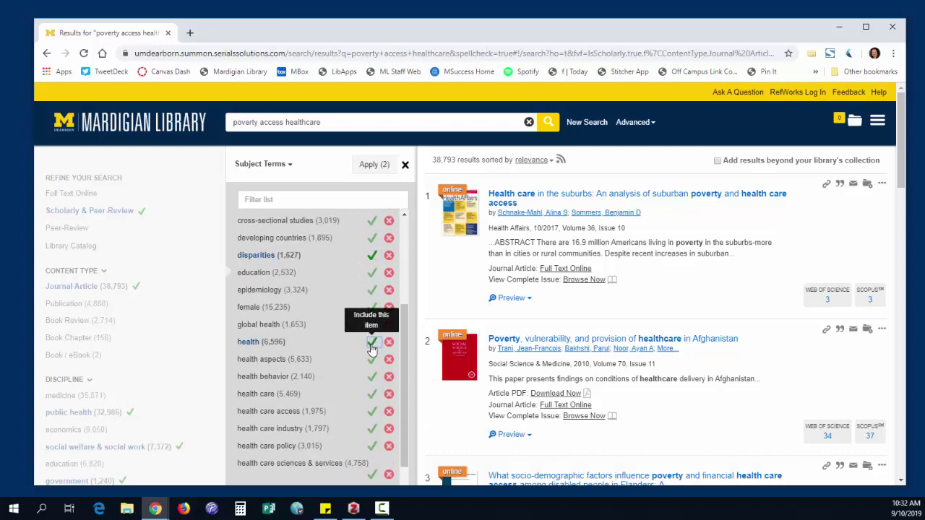
pyautogui.click(372, 412)
pyautogui.scroll(-2, 372, 412)
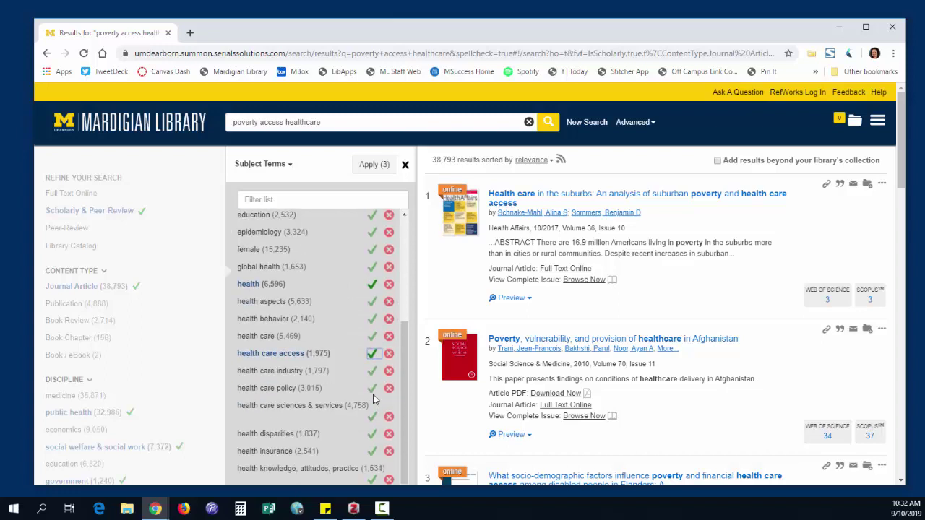
pyautogui.click(372, 390)
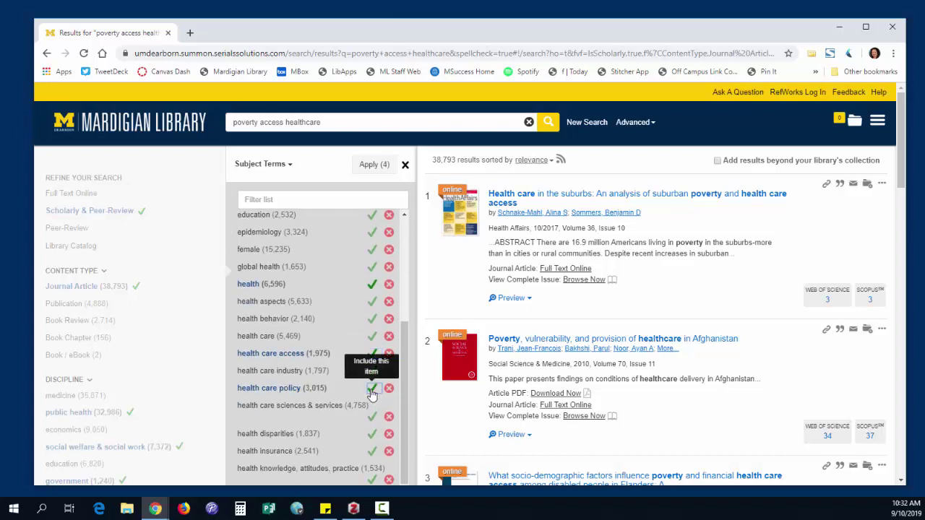
pyautogui.click(371, 434)
# Step: Add health policy & services, health services accessibility and health status disparities to the included subject terms
pyautogui.scroll(-2, 346, 423)
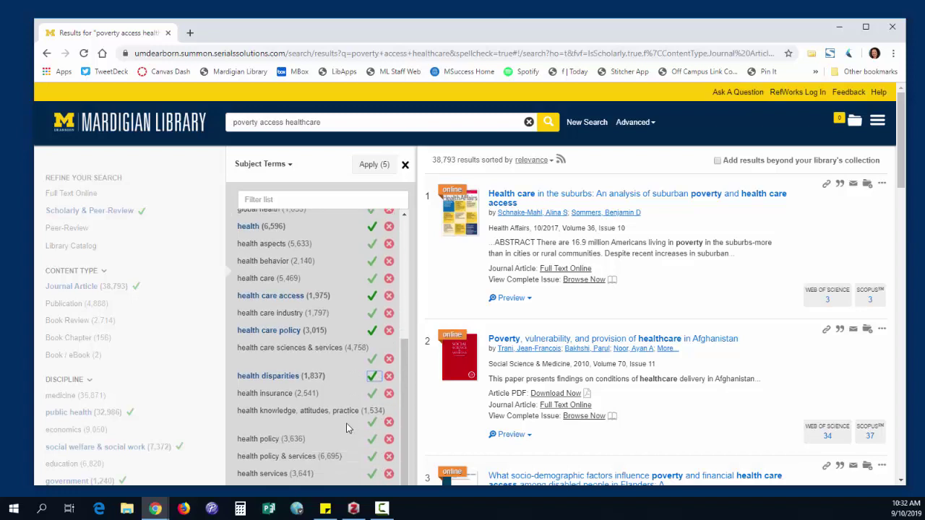
pyautogui.scroll(-2, 346, 423)
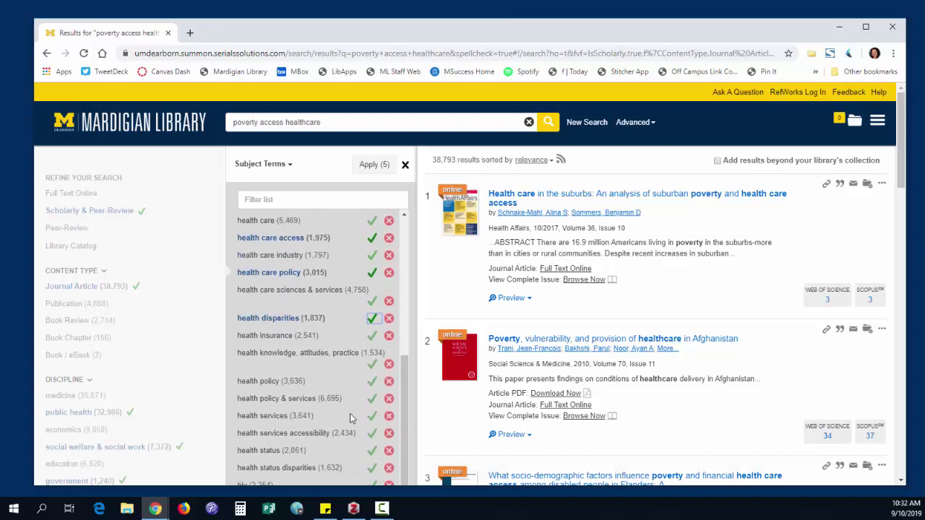
pyautogui.click(371, 398)
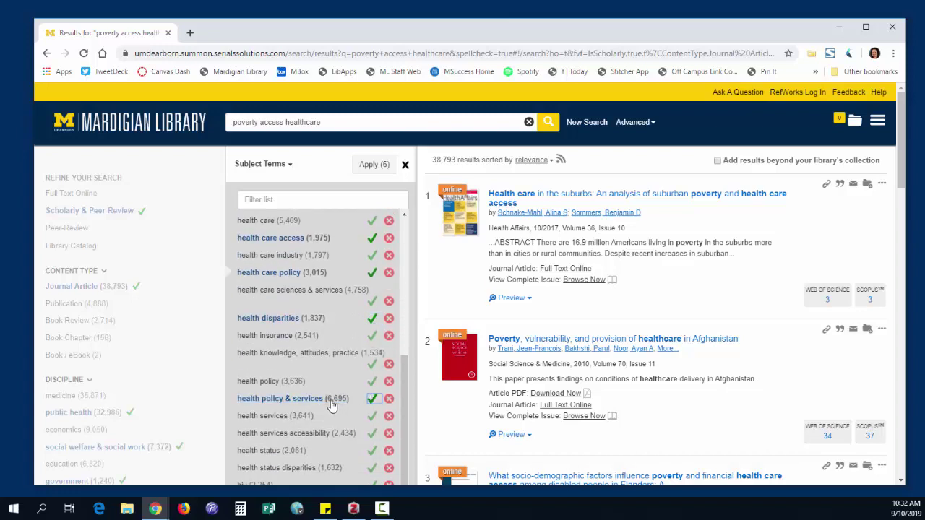
pyautogui.scroll(-2, 333, 417)
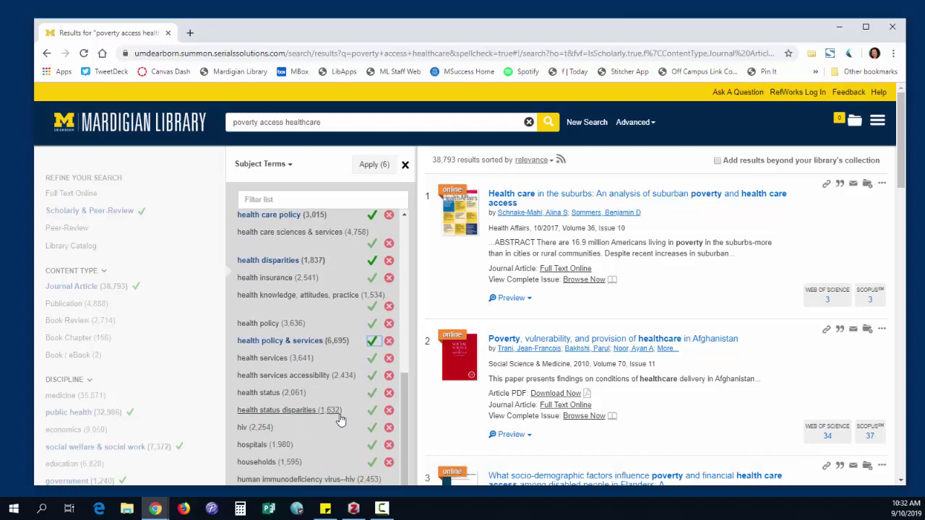
pyautogui.click(371, 375)
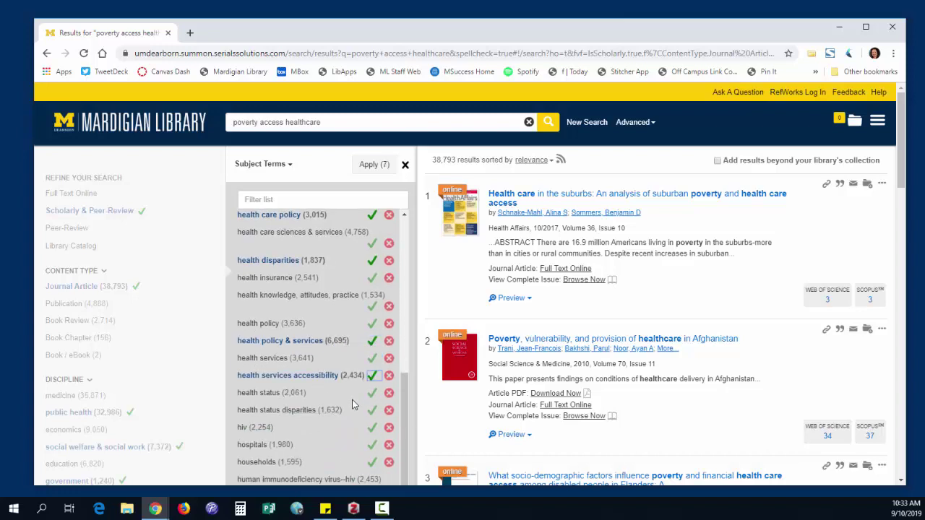
pyautogui.scroll(-2, 355, 405)
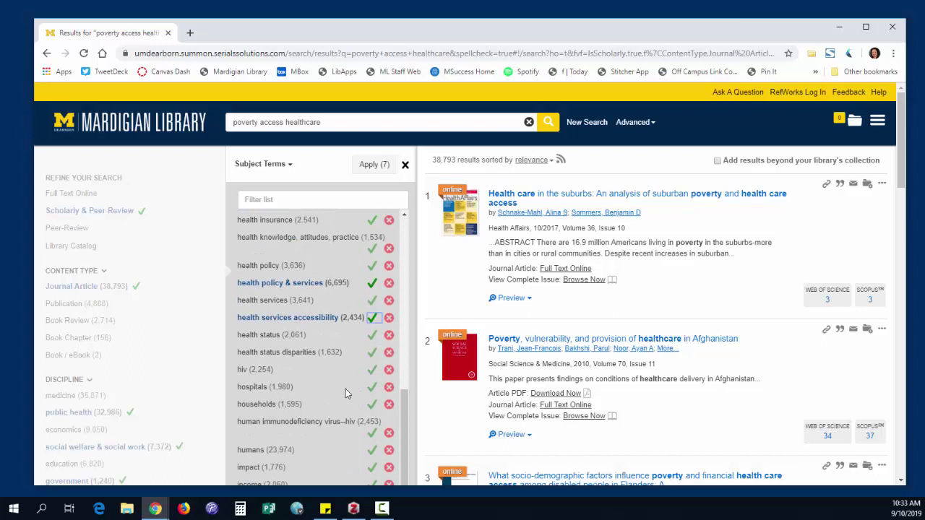
pyautogui.click(372, 352)
# Step: Review the rest of the subject terms list and apply the selected terms to the results
pyautogui.scroll(-4, 346, 390)
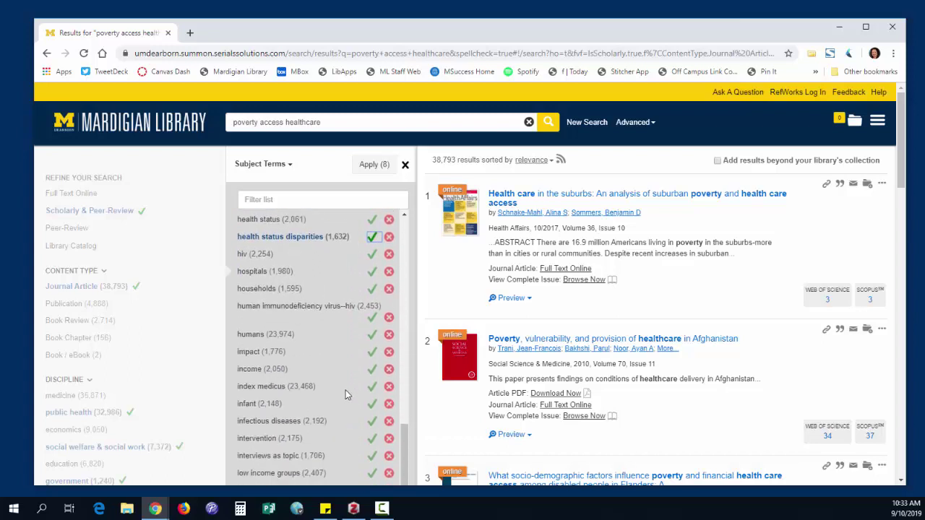
pyautogui.scroll(-4, 349, 379)
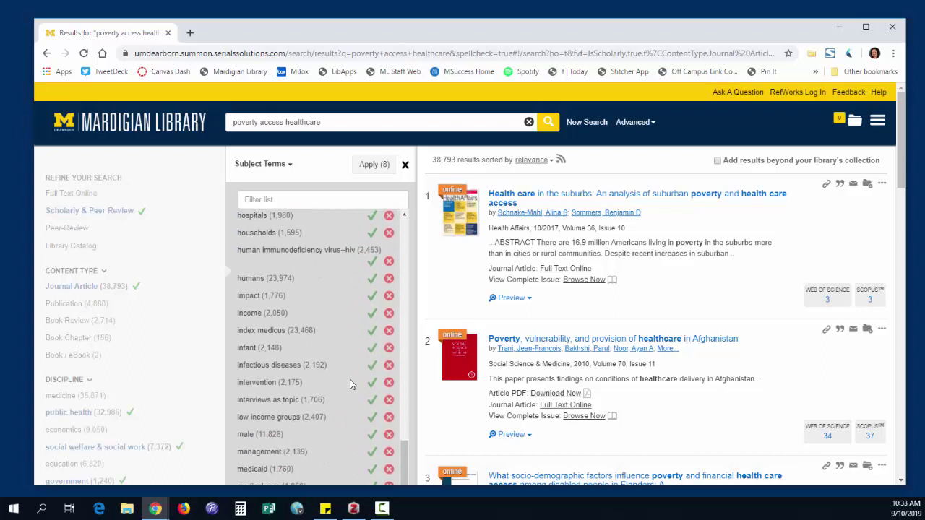
pyautogui.scroll(-10, 350, 379)
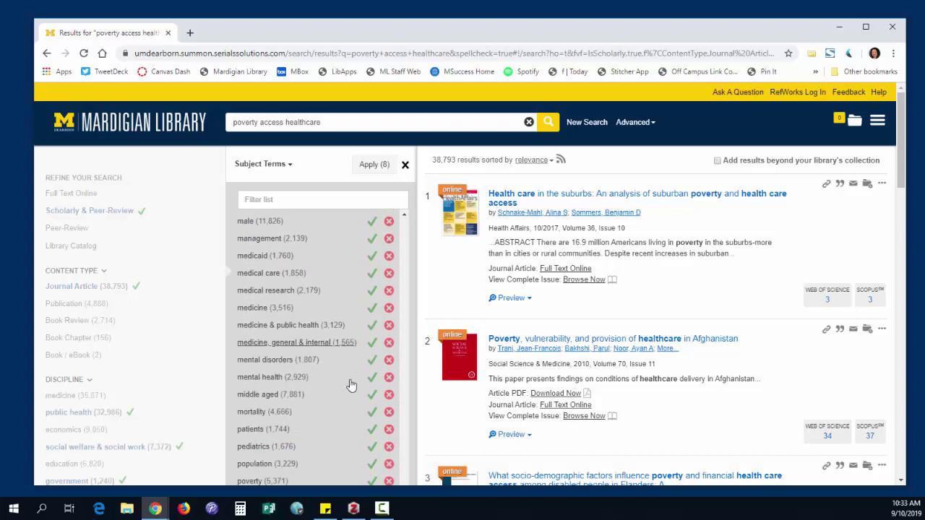
pyautogui.scroll(-5, 350, 379)
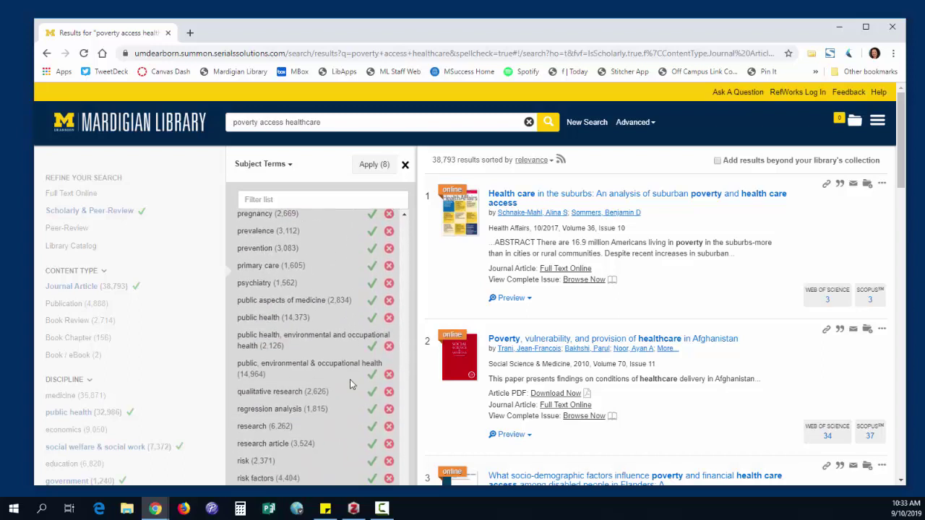
pyautogui.scroll(-2, 349, 379)
pyautogui.scroll(-5, 349, 379)
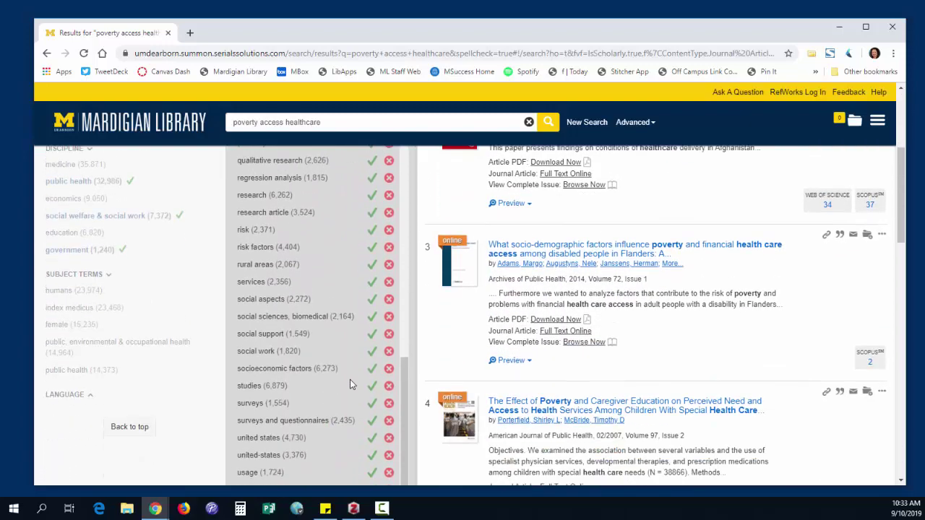
pyautogui.scroll(10, 350, 379)
pyautogui.scroll(10, 350, 380)
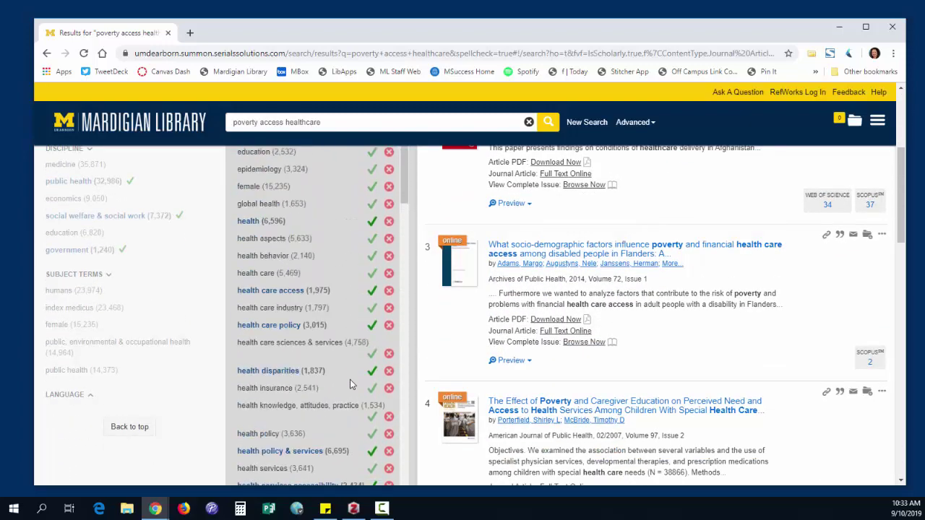
pyautogui.scroll(6, 350, 379)
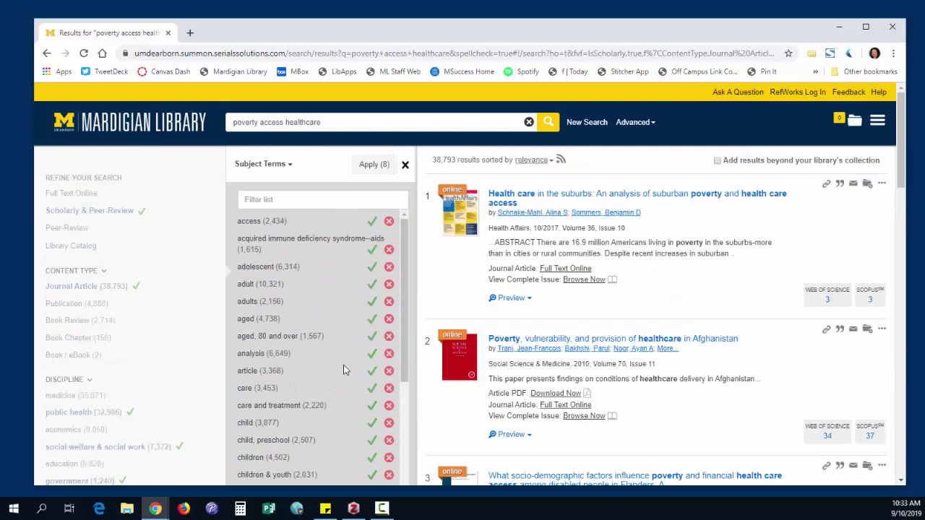
pyautogui.click(375, 166)
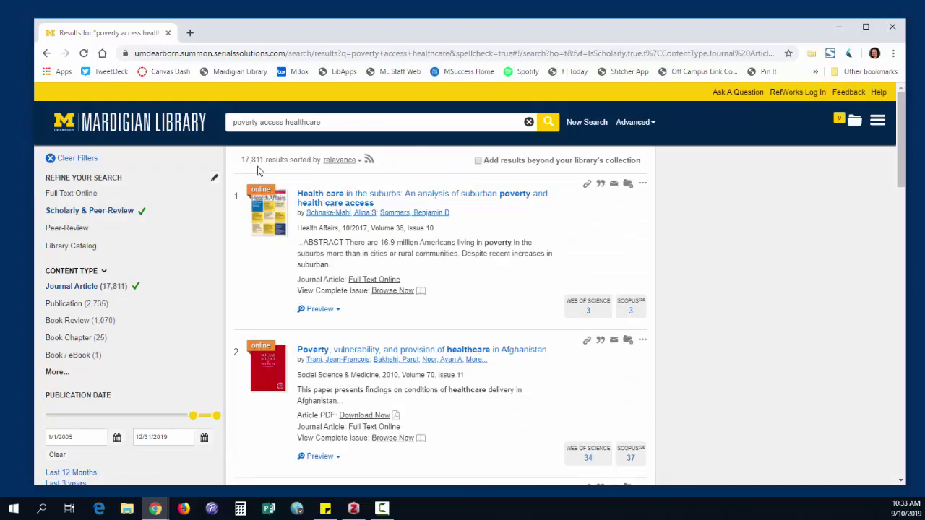
# Step: Expand the language filter and limit the results to English
pyautogui.scroll(-7, 200, 348)
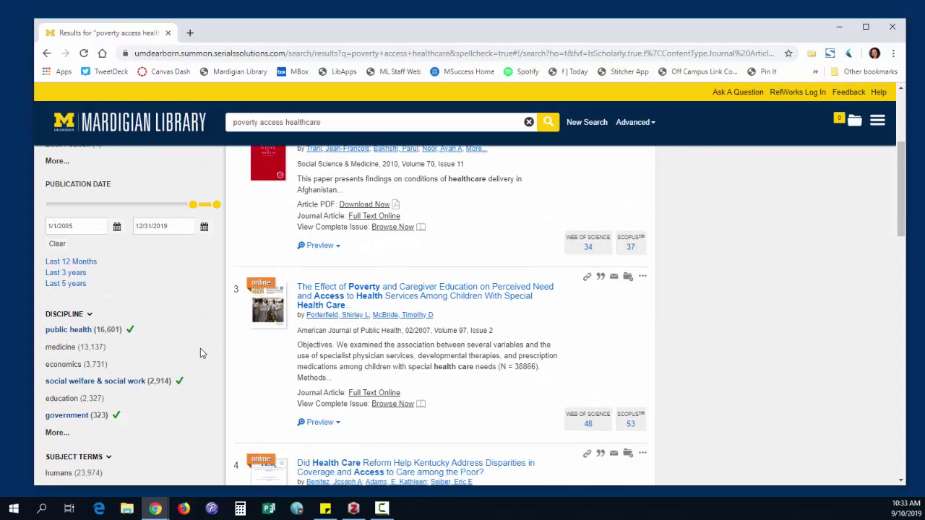
pyautogui.scroll(-2, 195, 347)
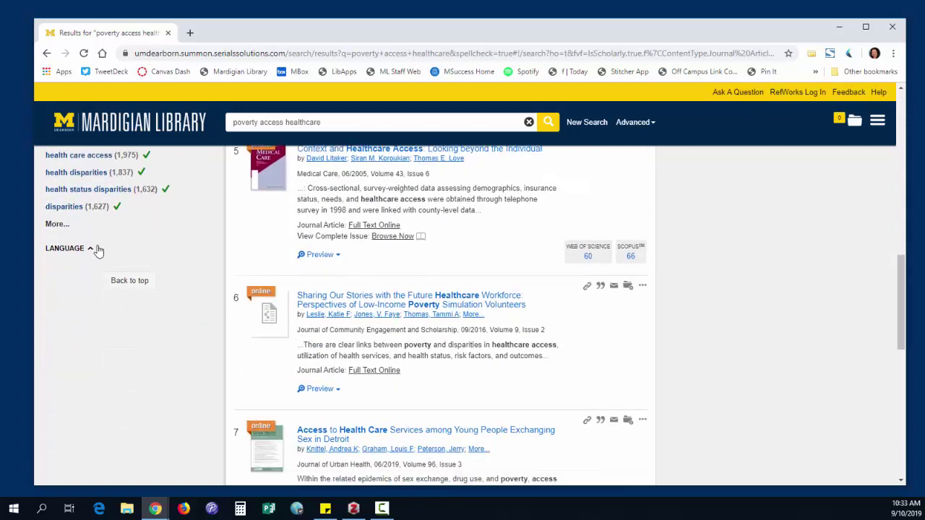
pyautogui.click(90, 249)
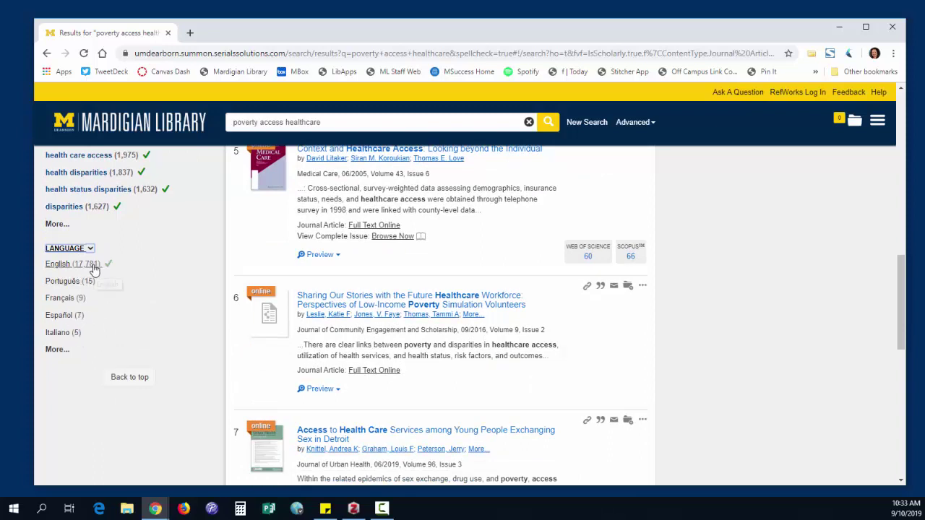
pyautogui.click(93, 266)
pyautogui.scroll(3, 191, 330)
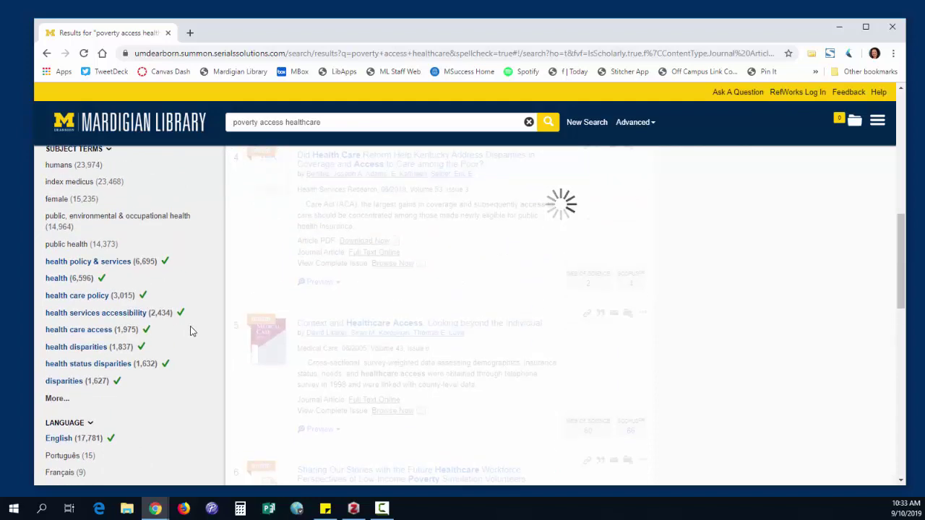
pyautogui.scroll(8, 192, 330)
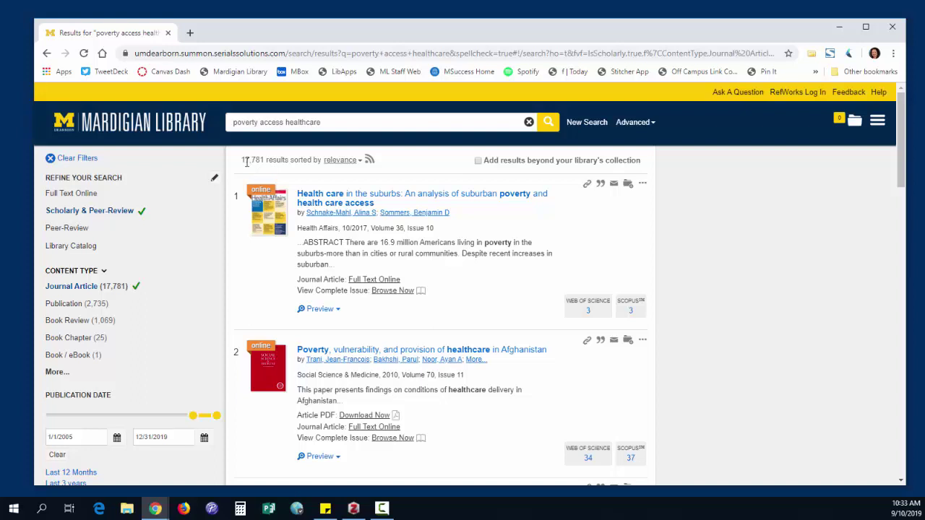
# Step: Sort the results by date (newest) and look through the first articles
pyautogui.click(359, 162)
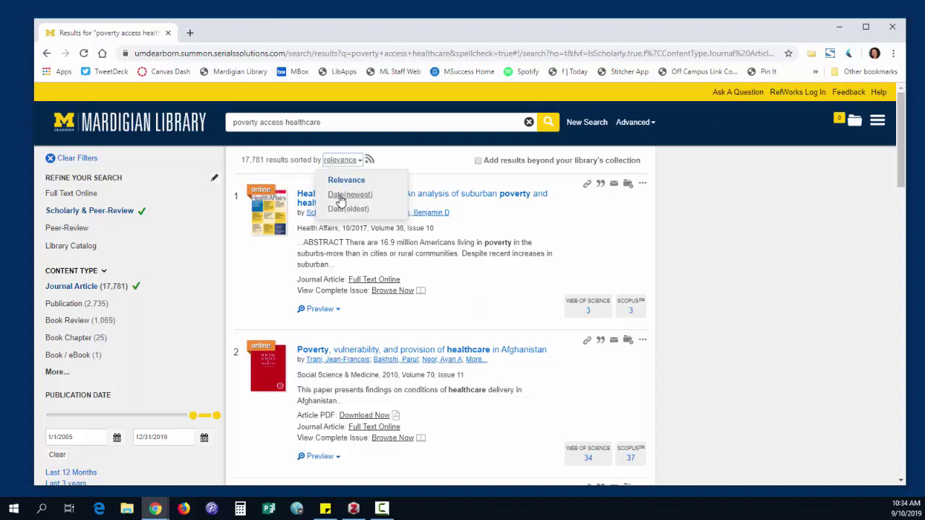
pyautogui.click(339, 195)
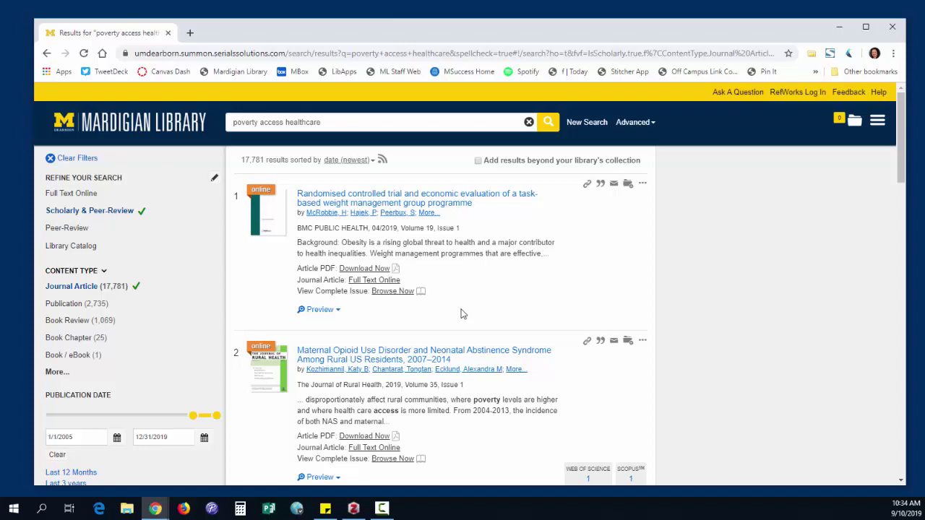
pyautogui.scroll(-5, 463, 313)
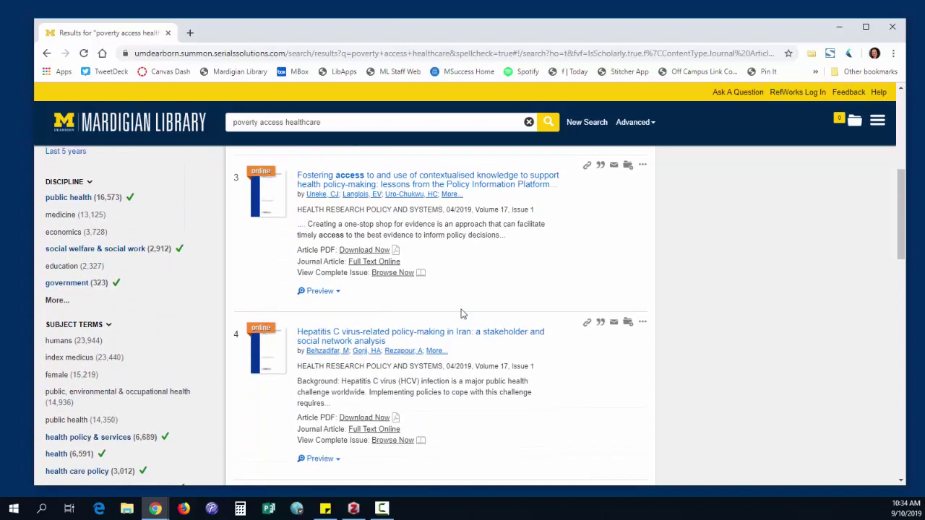
pyautogui.scroll(5, 463, 312)
# Step: Sort the results by relevance and preview the first article, on health care access in the suburbs
pyautogui.click(359, 162)
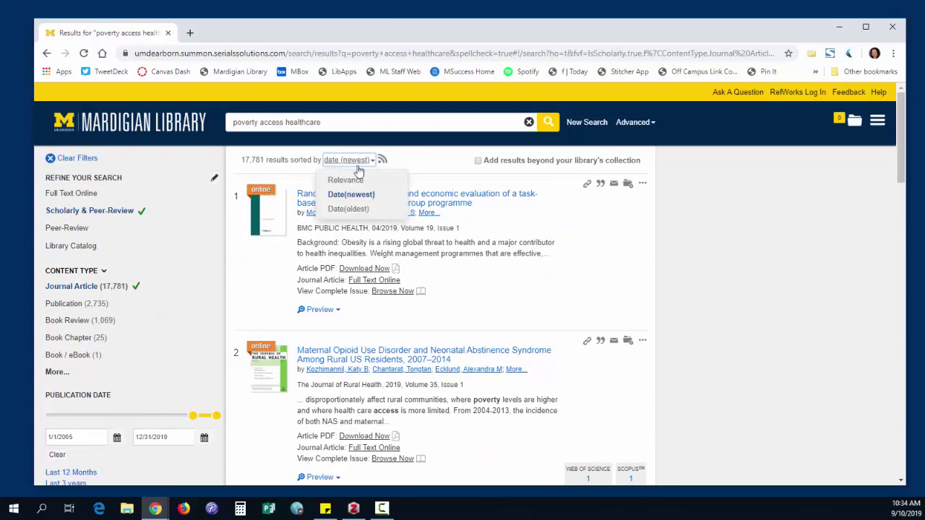
pyautogui.click(346, 180)
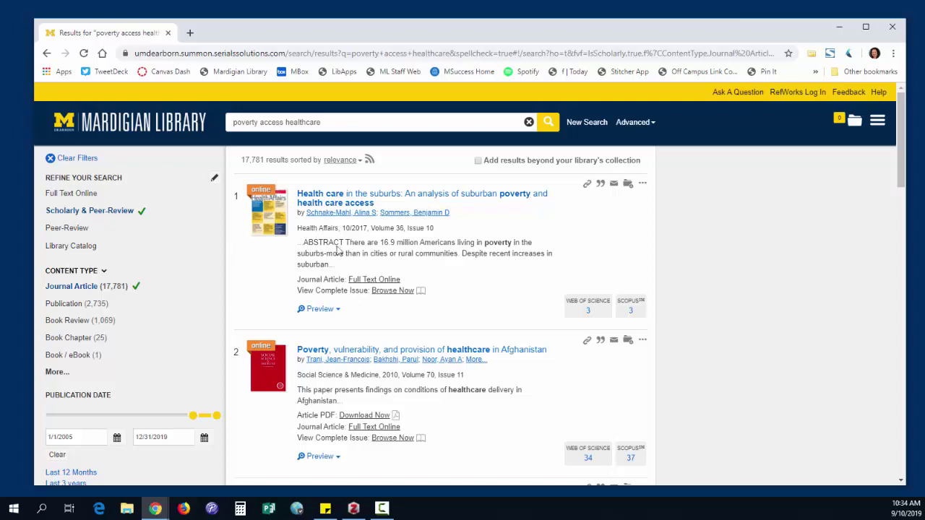
pyautogui.click(321, 312)
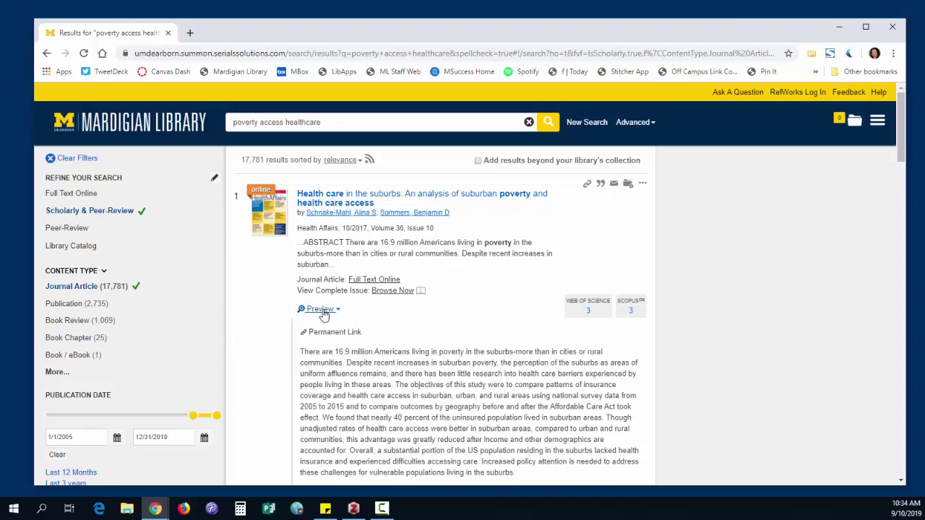
# Step: Read through the preview of the first article, on health care in the suburbs, and close it
pyautogui.scroll(-1, 324, 315)
pyautogui.click(320, 250)
pyautogui.click(322, 257)
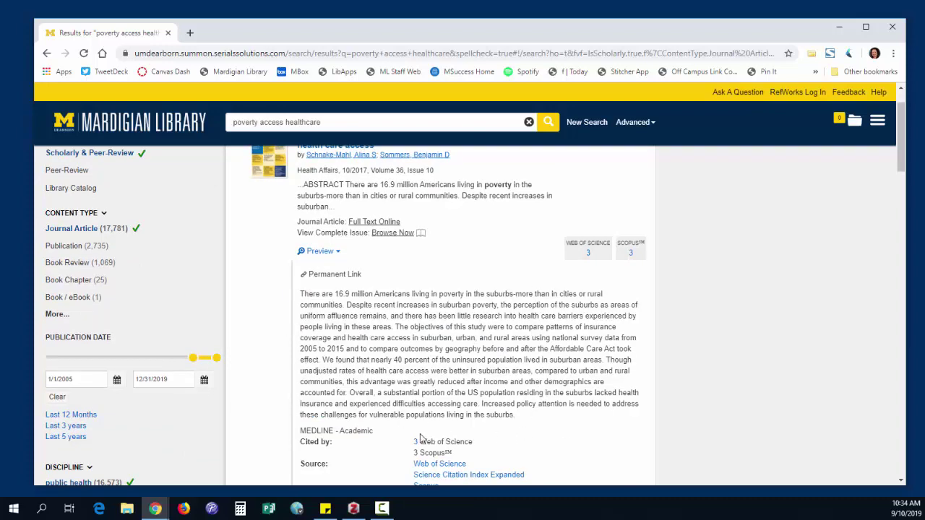
pyautogui.click(332, 253)
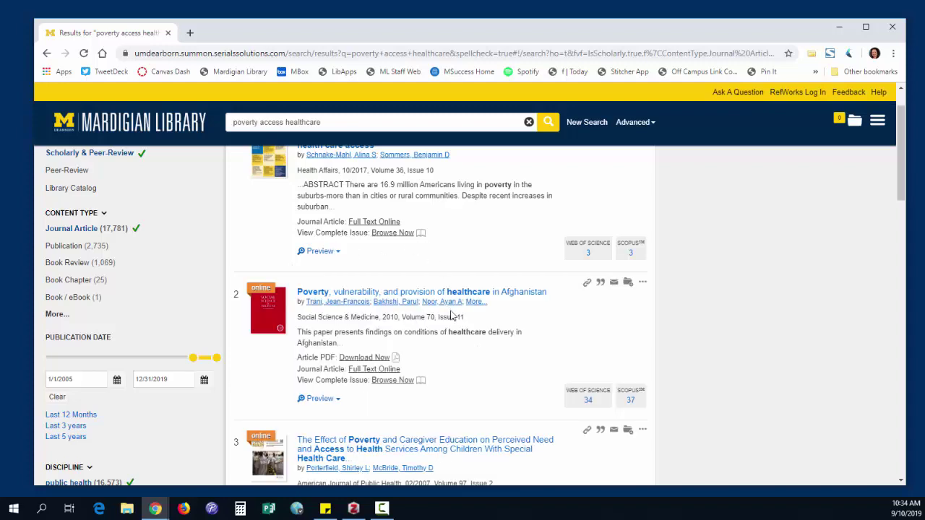
# Step: Look through the results down to the tenth article, on HIV testing, open its citation-only record and return to the results
pyautogui.scroll(1, 489, 354)
pyautogui.scroll(-2, 488, 362)
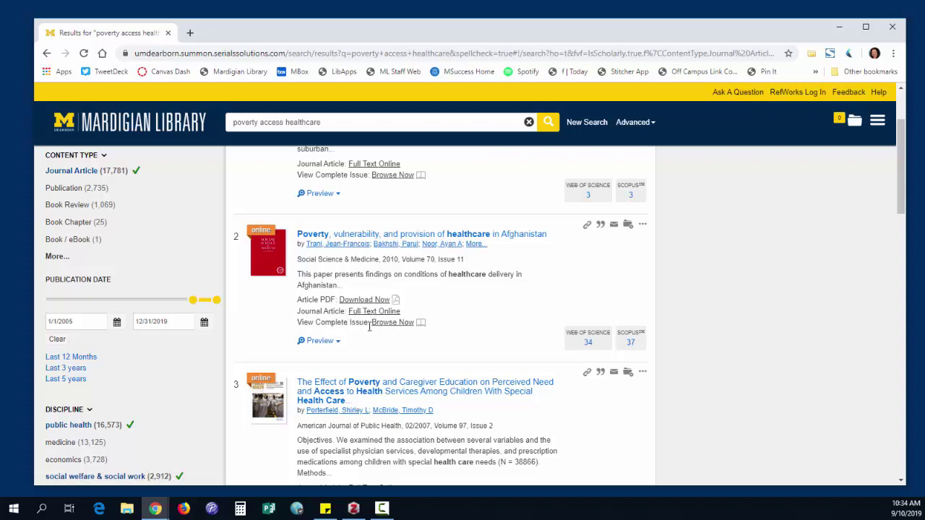
pyautogui.scroll(-3, 405, 334)
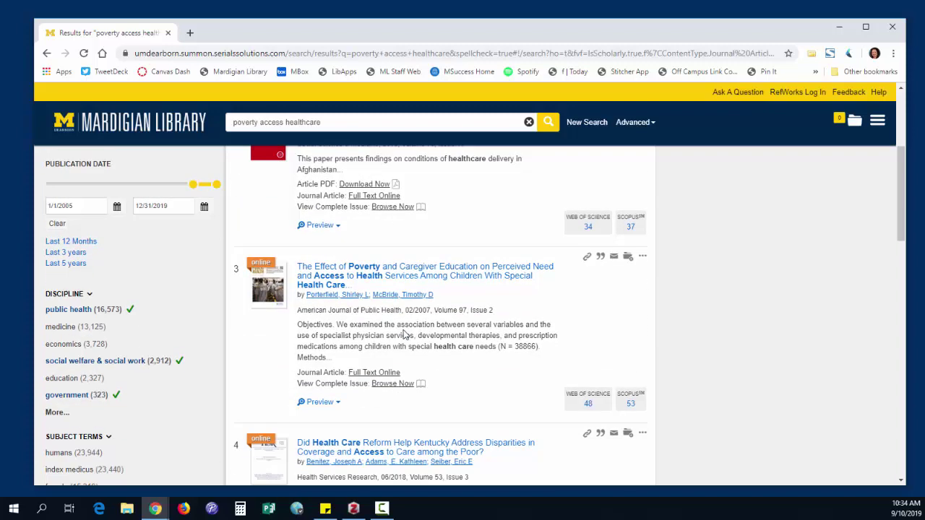
pyautogui.scroll(-8, 403, 335)
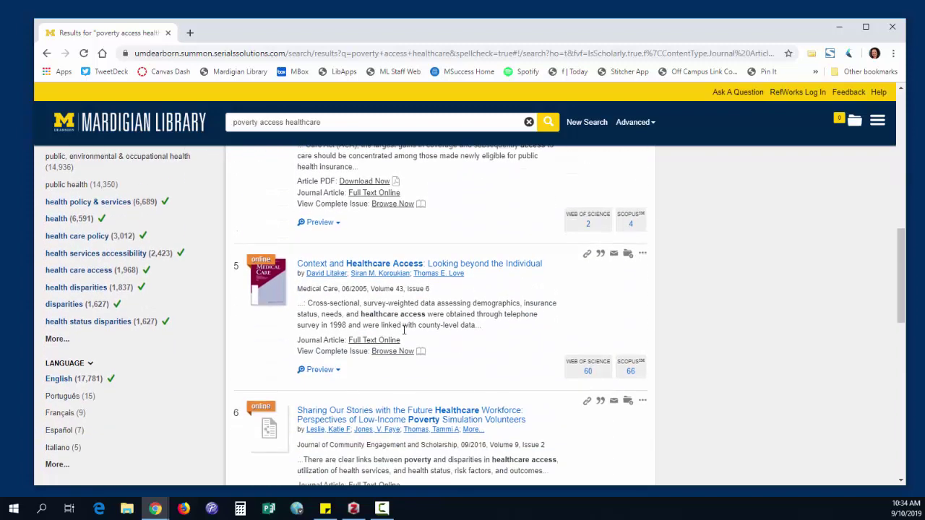
pyautogui.scroll(-5, 403, 334)
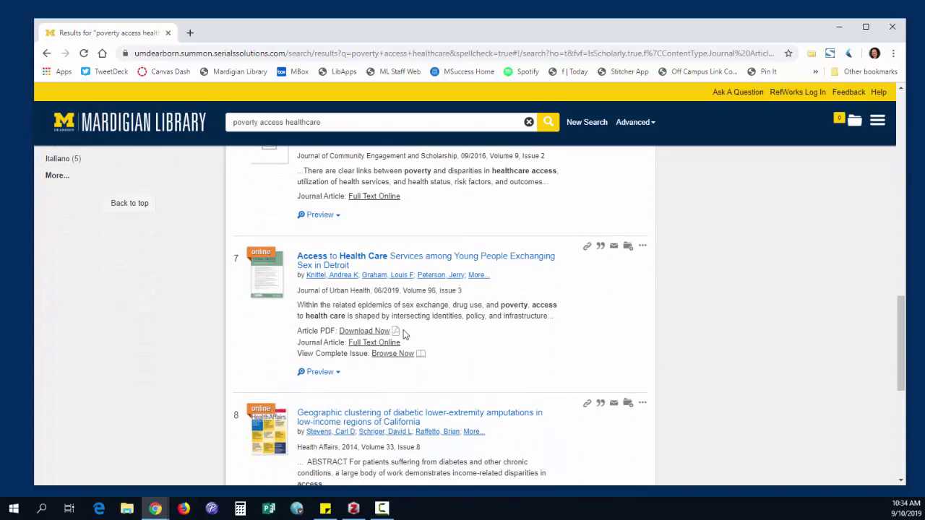
pyautogui.scroll(-5, 404, 334)
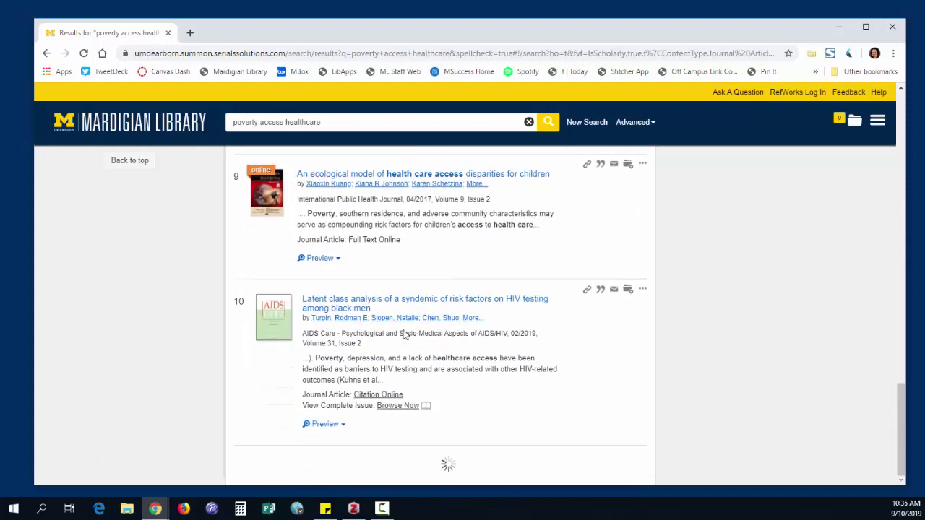
pyautogui.scroll(-3, 403, 330)
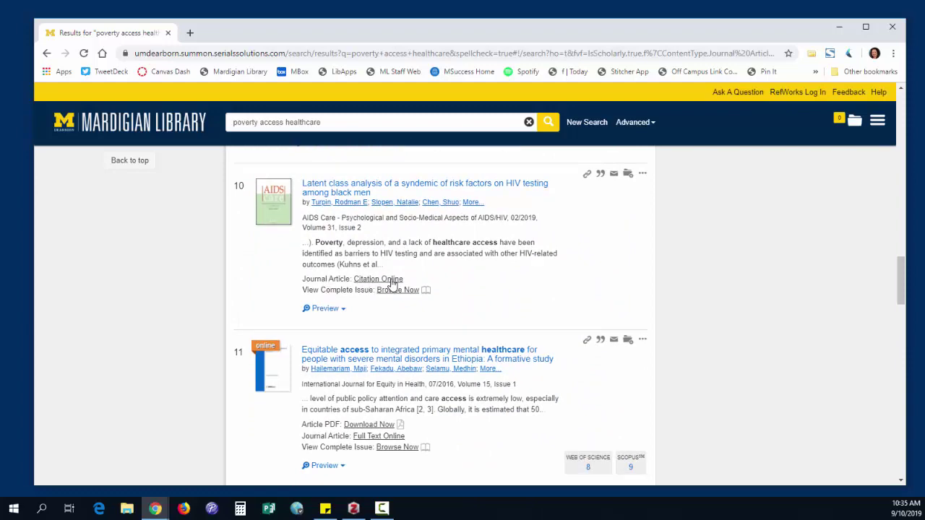
pyautogui.click(392, 284)
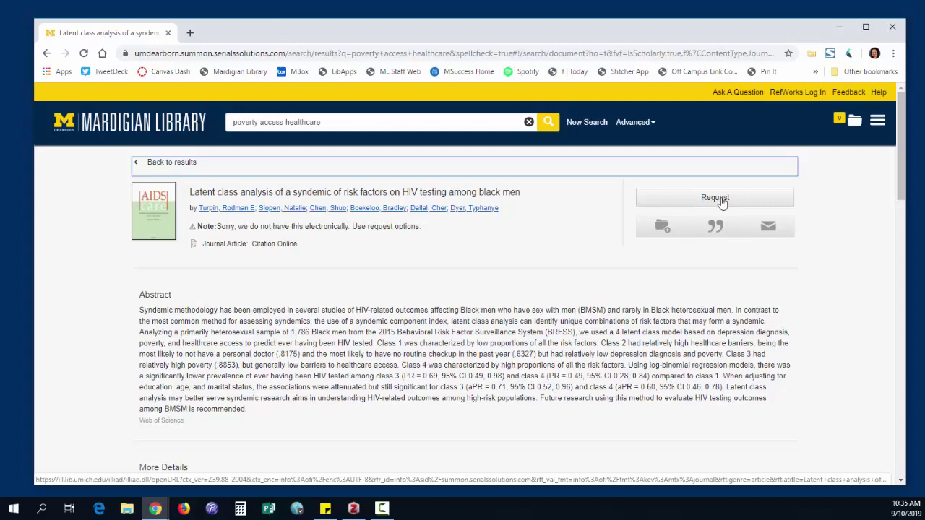
pyautogui.click(152, 162)
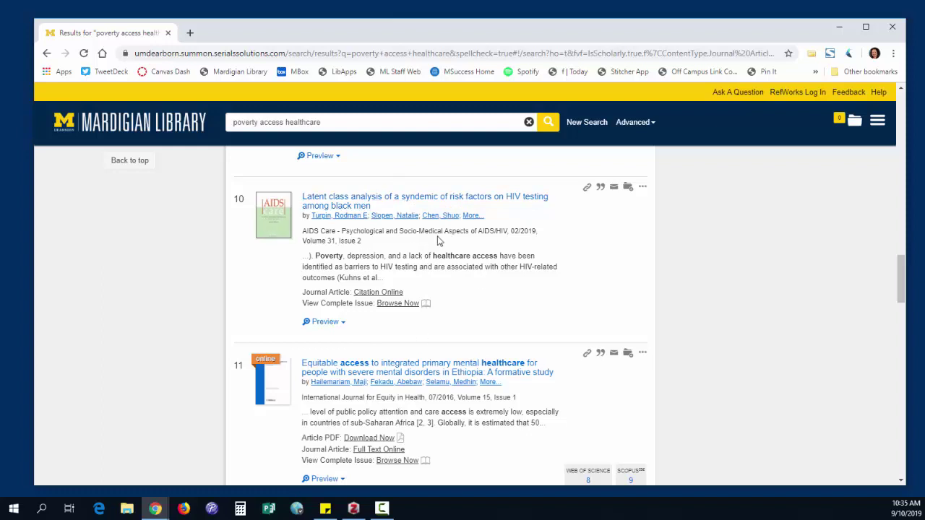
# Step: Display the tenth article's citation in APA (American Psychological Assoc.) format, select its text, and view the article's additional actions after closing the citation
pyautogui.click(600, 188)
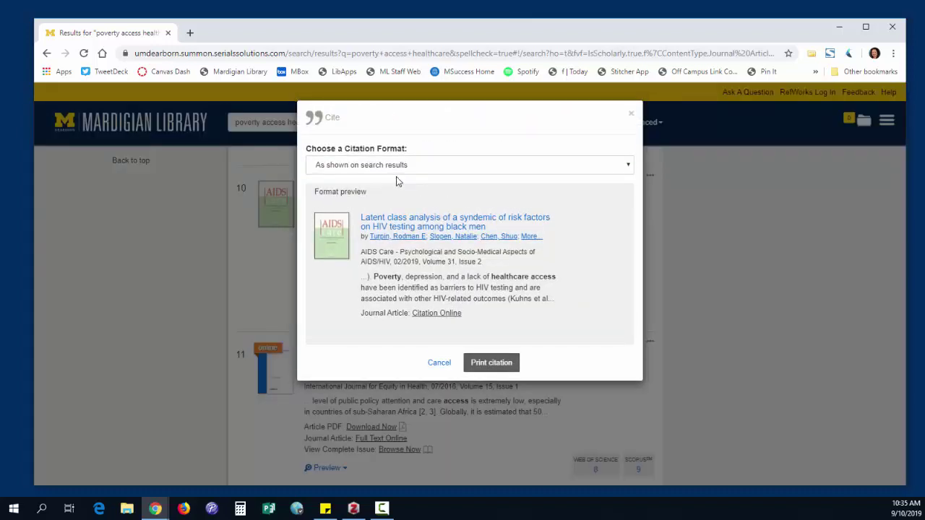
pyautogui.click(631, 113)
pyautogui.click(601, 189)
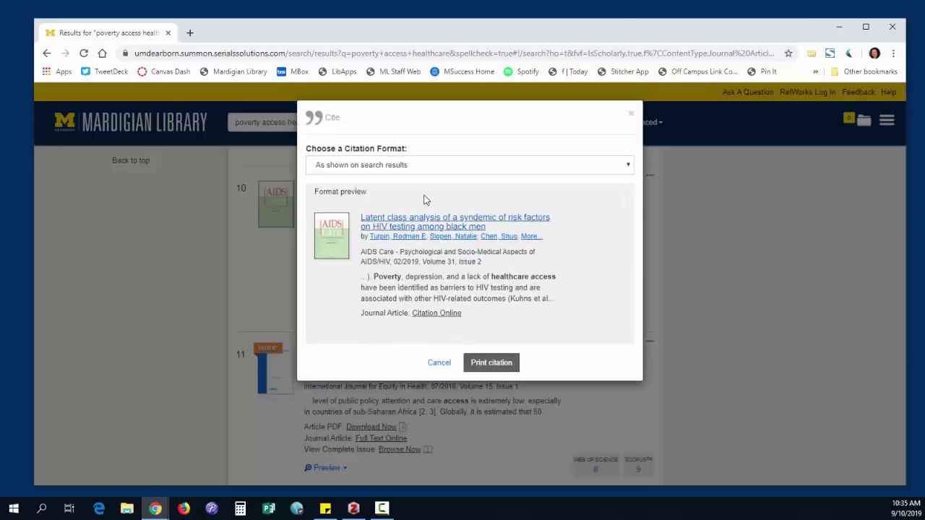
pyautogui.click(423, 166)
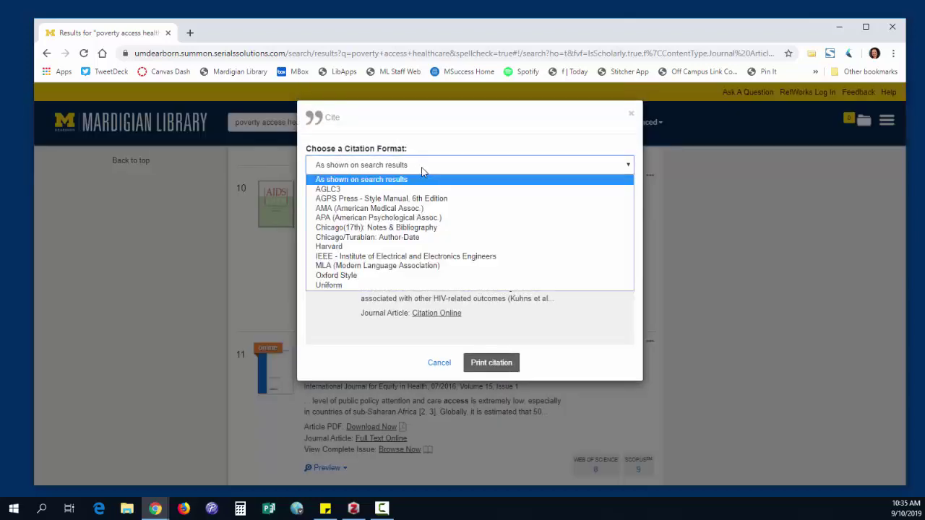
pyautogui.click(346, 217)
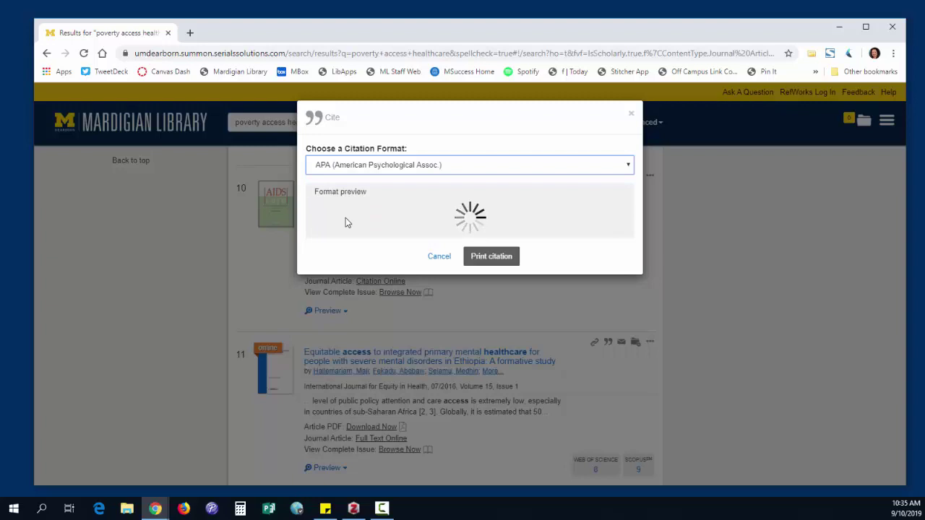
pyautogui.moveTo(463, 246); pyautogui.dragTo(312, 216)
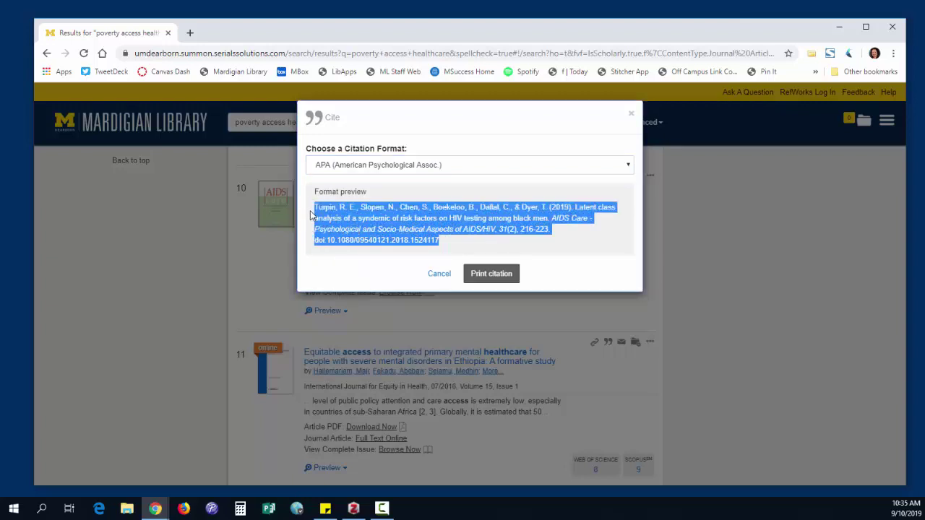
pyautogui.click(631, 113)
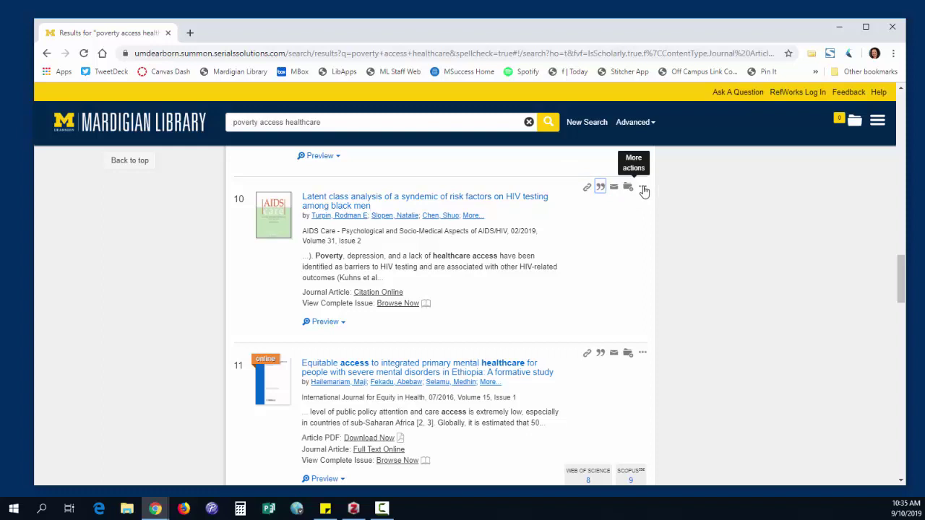
pyautogui.click(643, 188)
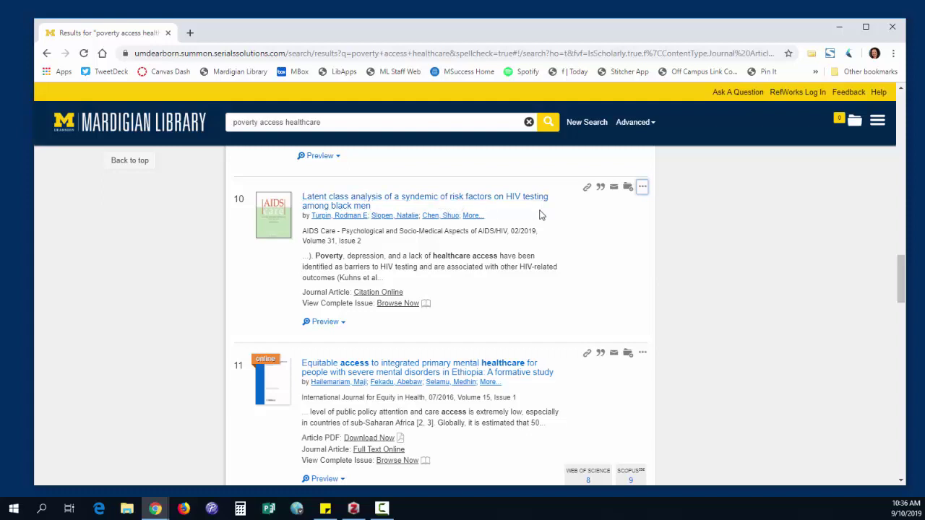
# Step: Switch to the advanced search form and add a third search row
pyautogui.click(630, 126)
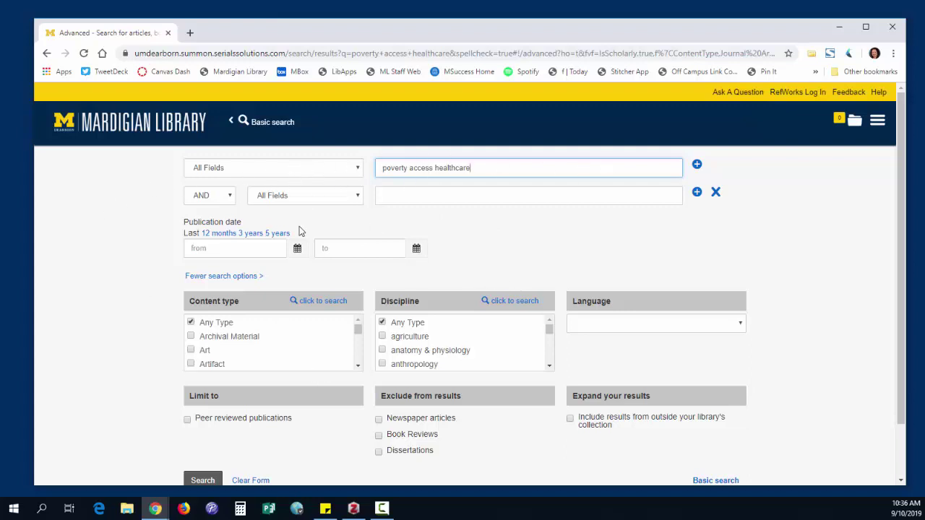
pyautogui.click(697, 193)
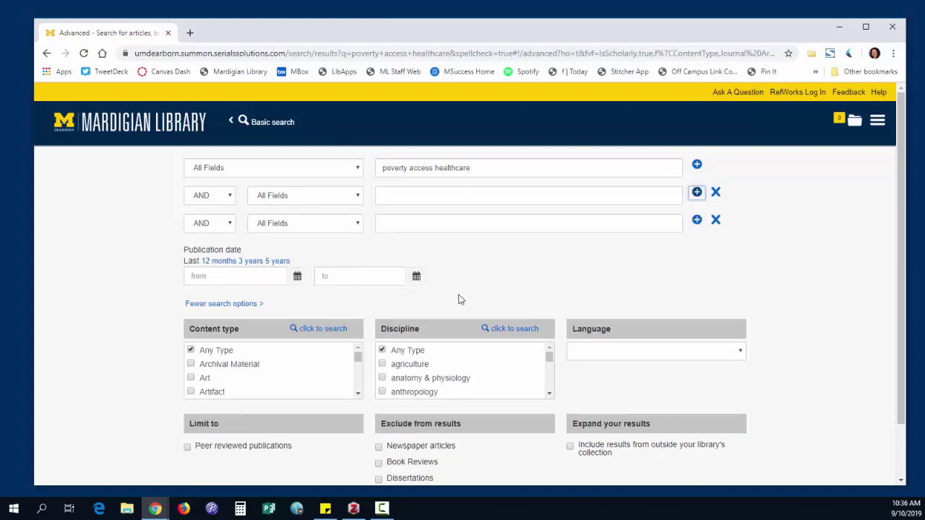
# Step: Restrict the advanced search's content type to Journal Article
pyautogui.scroll(-2, 460, 299)
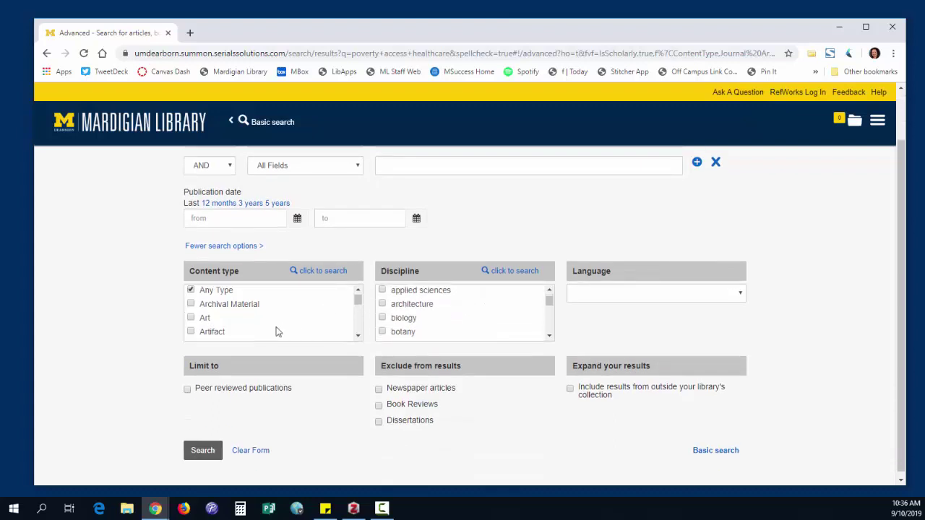
pyautogui.scroll(-1, 277, 329)
pyautogui.scroll(-4, 277, 327)
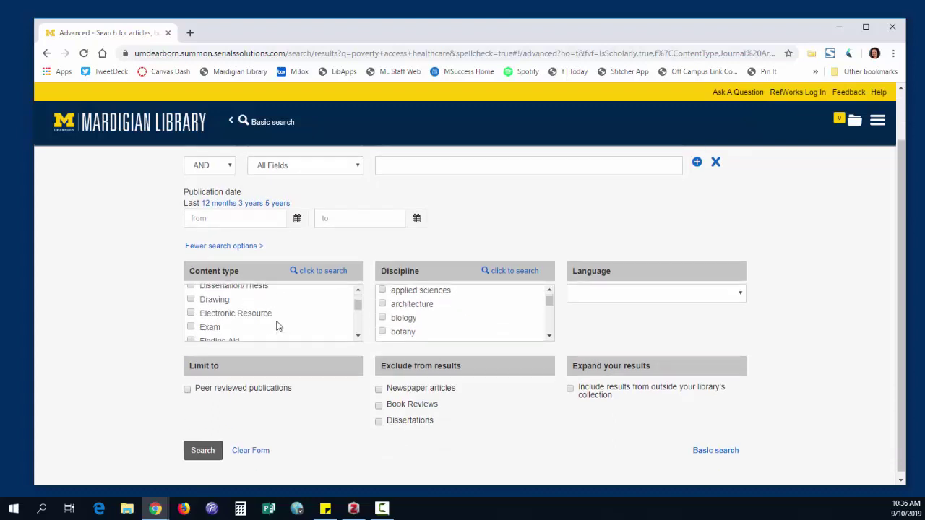
pyautogui.scroll(-2, 277, 326)
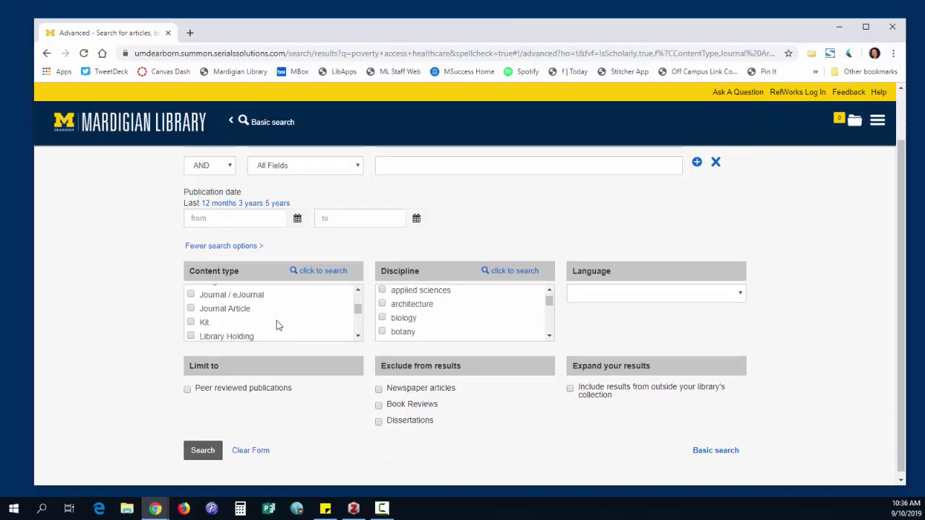
pyautogui.click(191, 308)
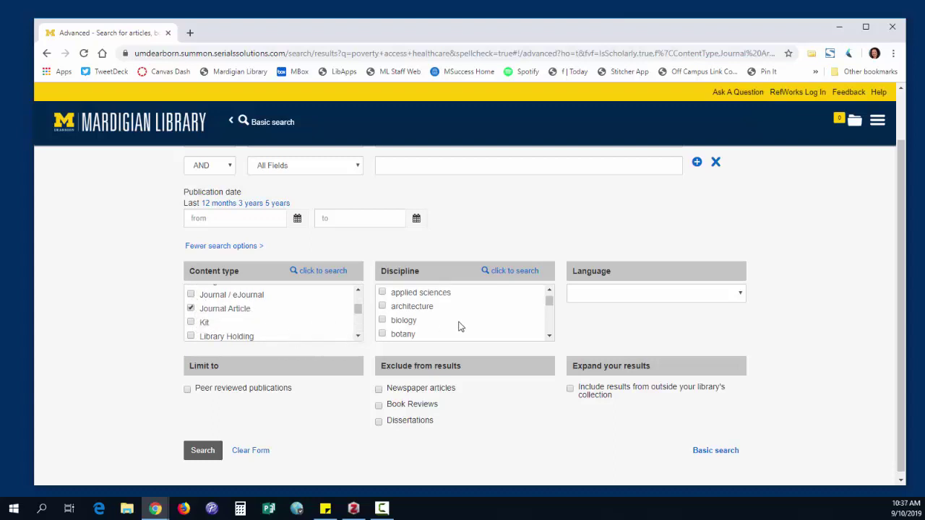
# Step: Look over the discipline options and limit the advanced search to peer reviewed publications
pyautogui.scroll(2, 458, 324)
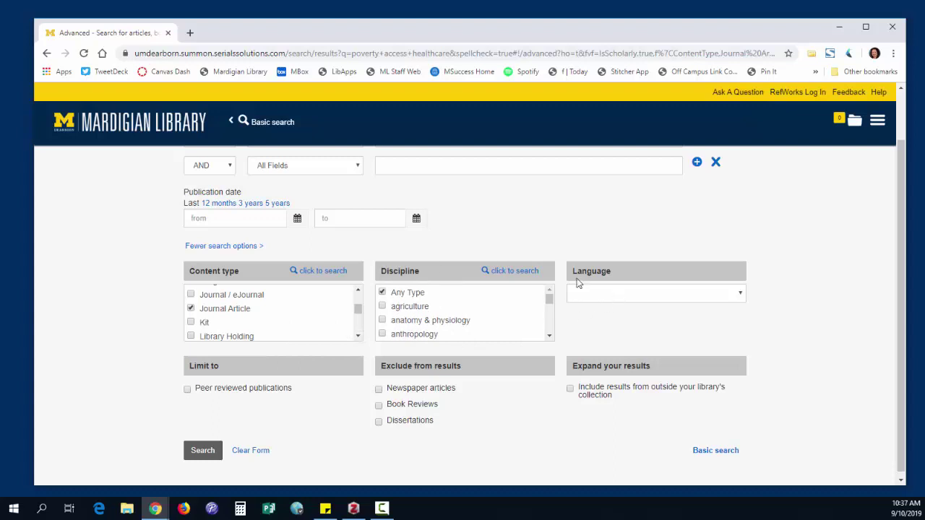
pyautogui.scroll(-1, 229, 394)
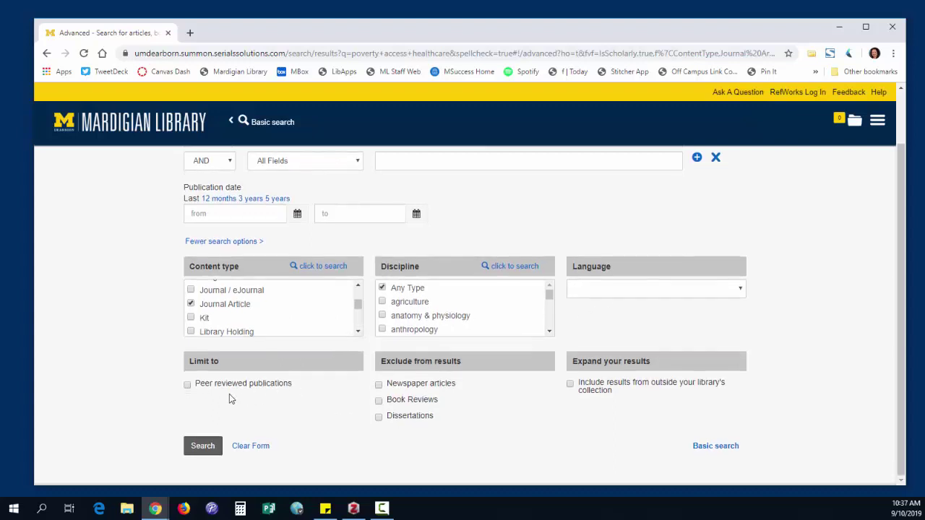
pyautogui.click(187, 385)
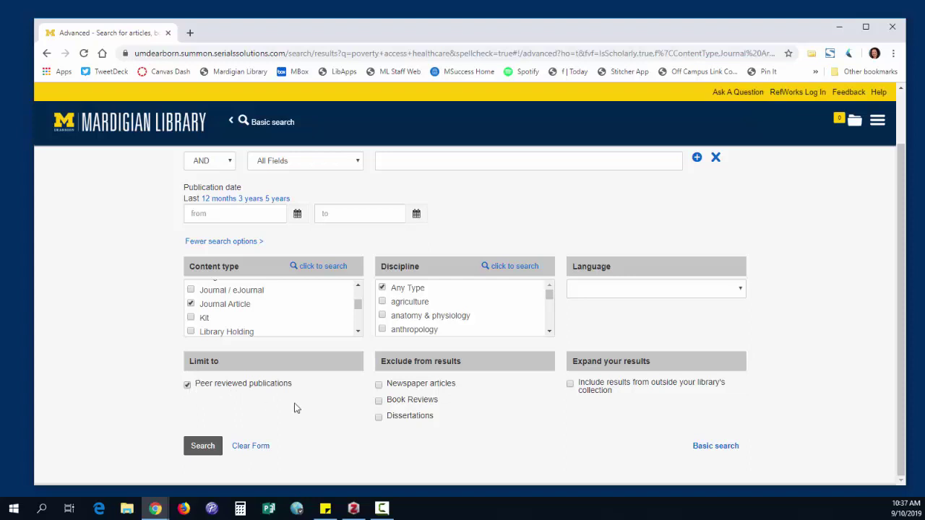